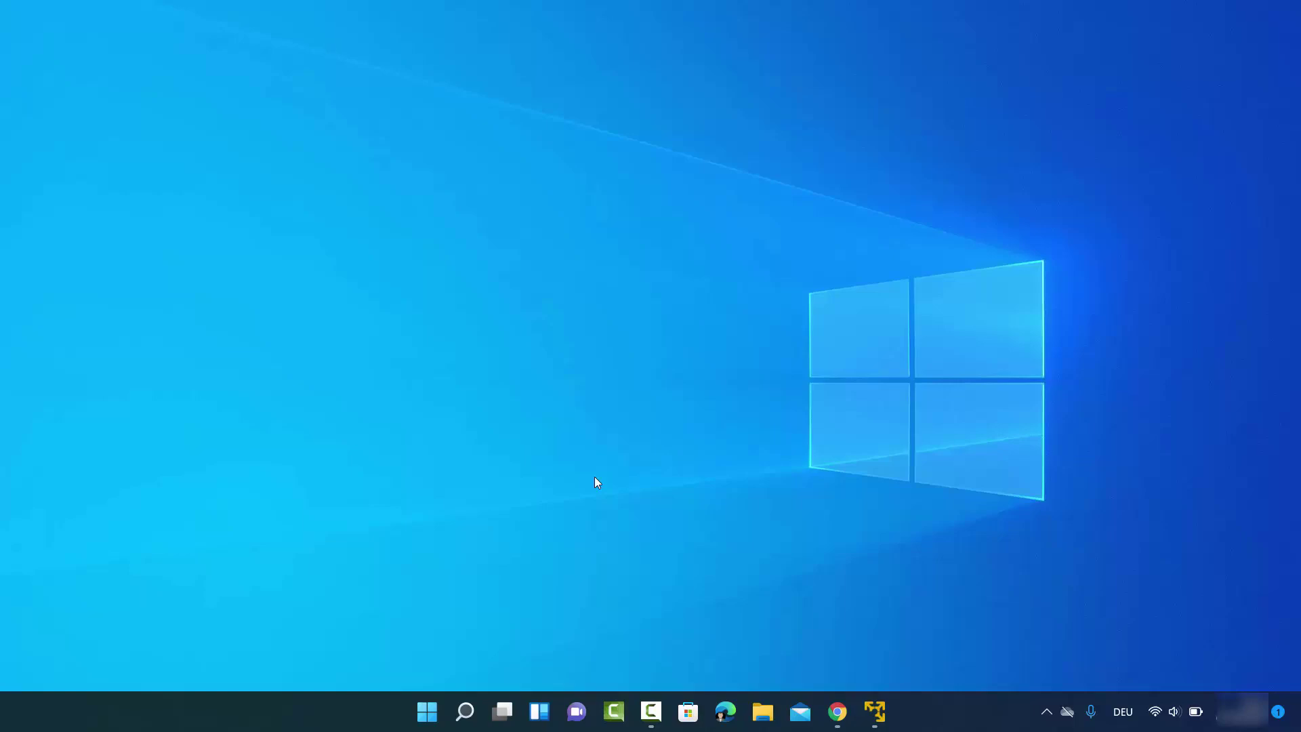
Step: Search for 'settings', launch Settings from the Win+X quick links menu, and maximize it
left_click(465, 711)
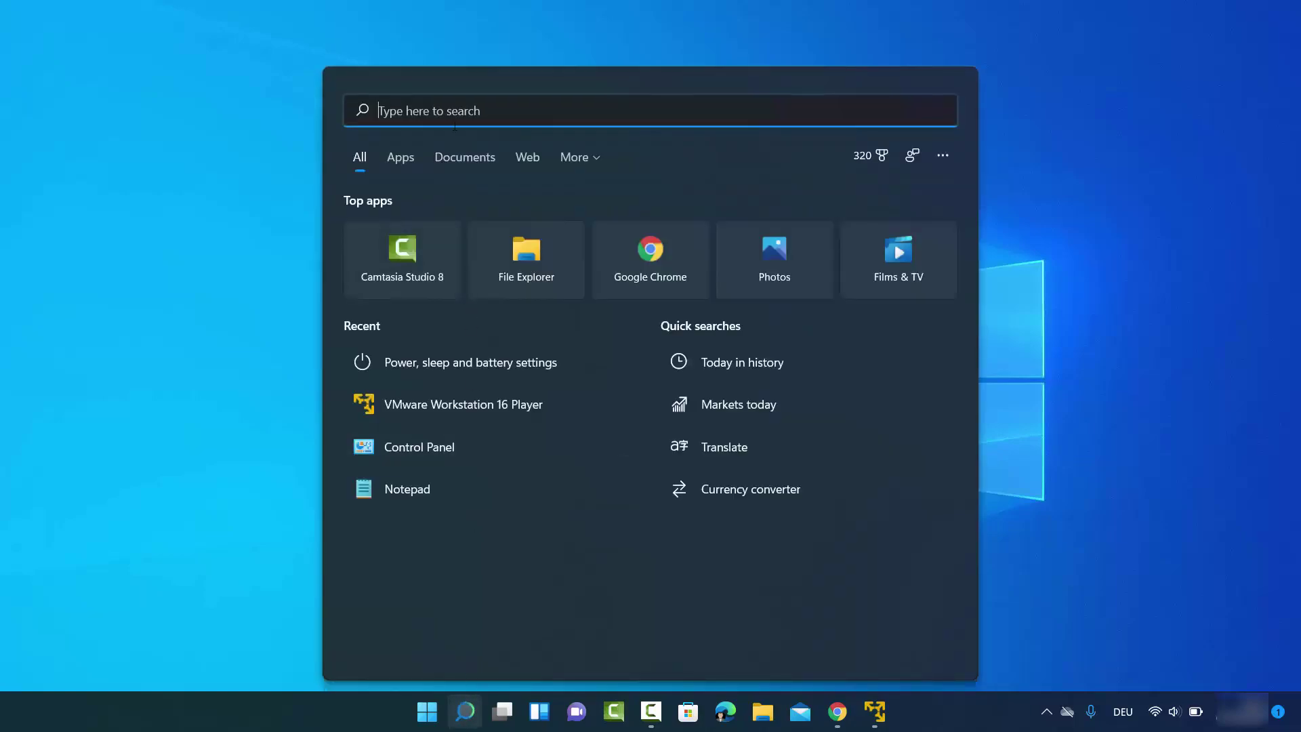
type("settings")
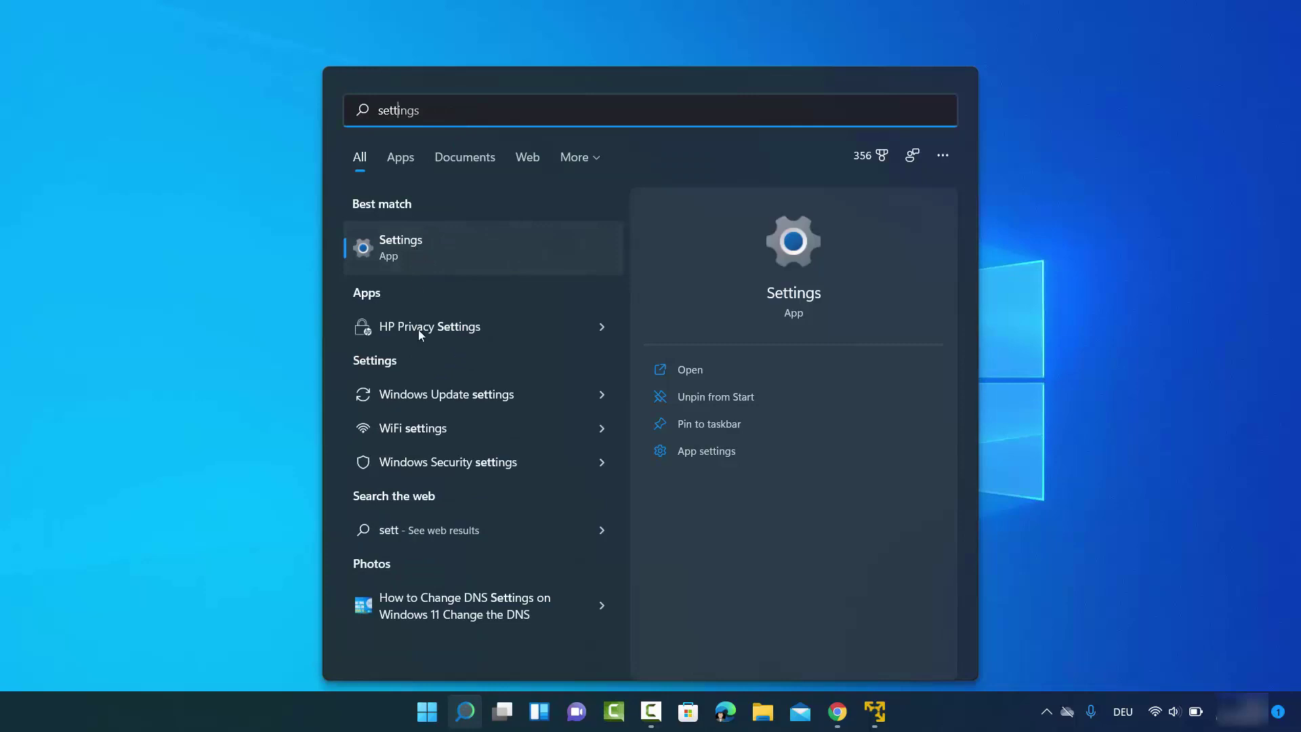
right_click(427, 711)
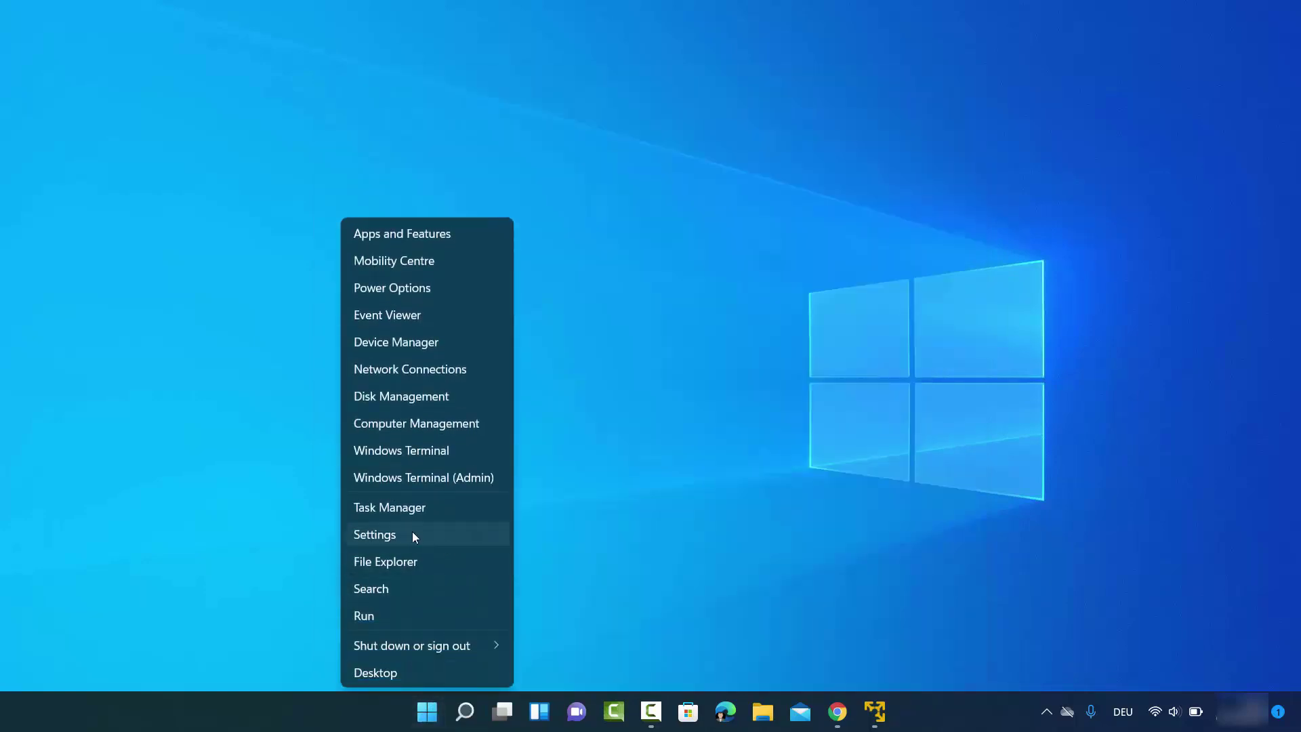
left_click(387, 534)
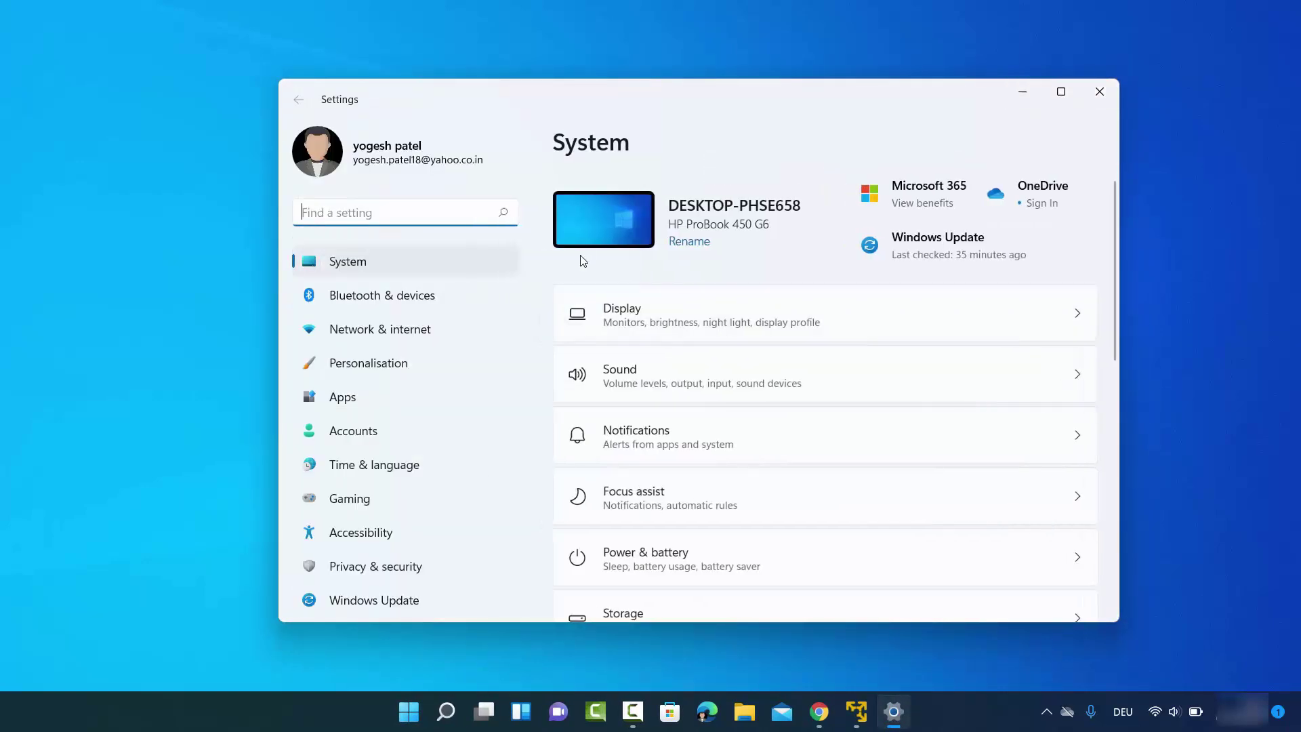
left_click(1062, 92)
Step: Go to System > Power & battery and expand the Screen and sleep section
left_click(84, 193)
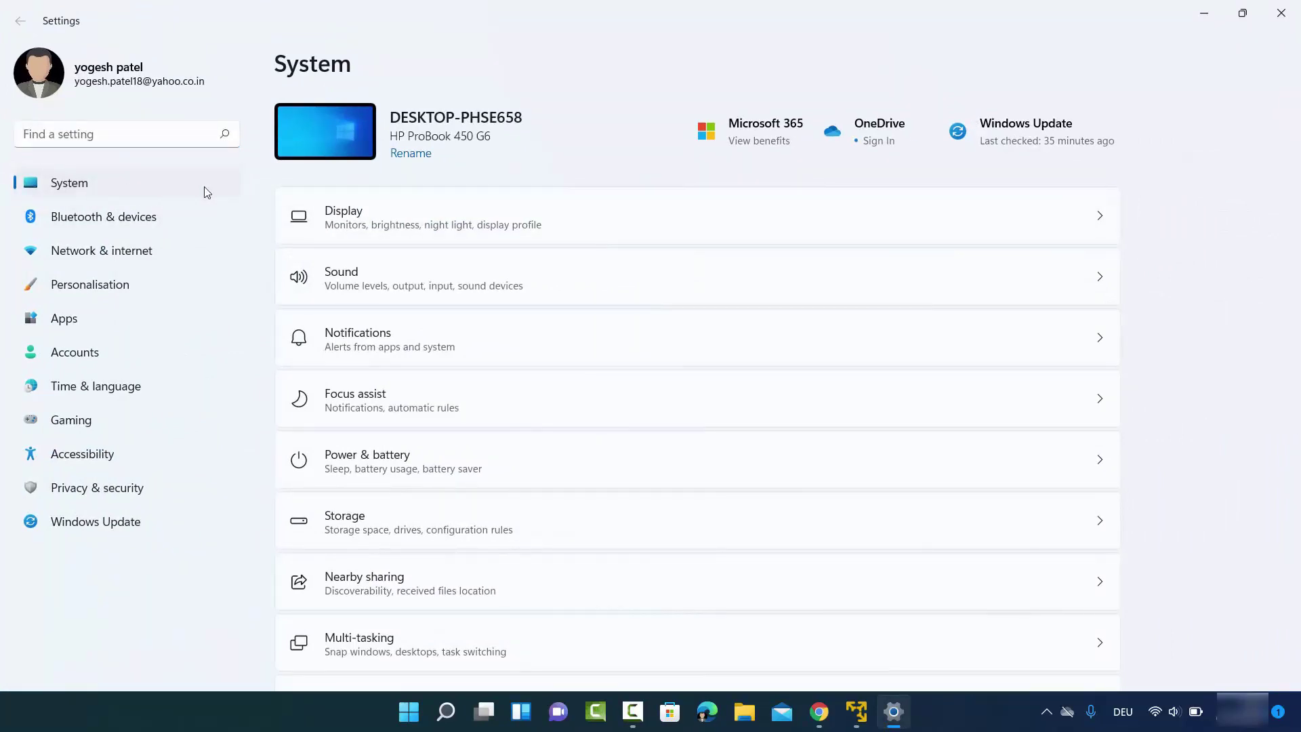
left_click(370, 463)
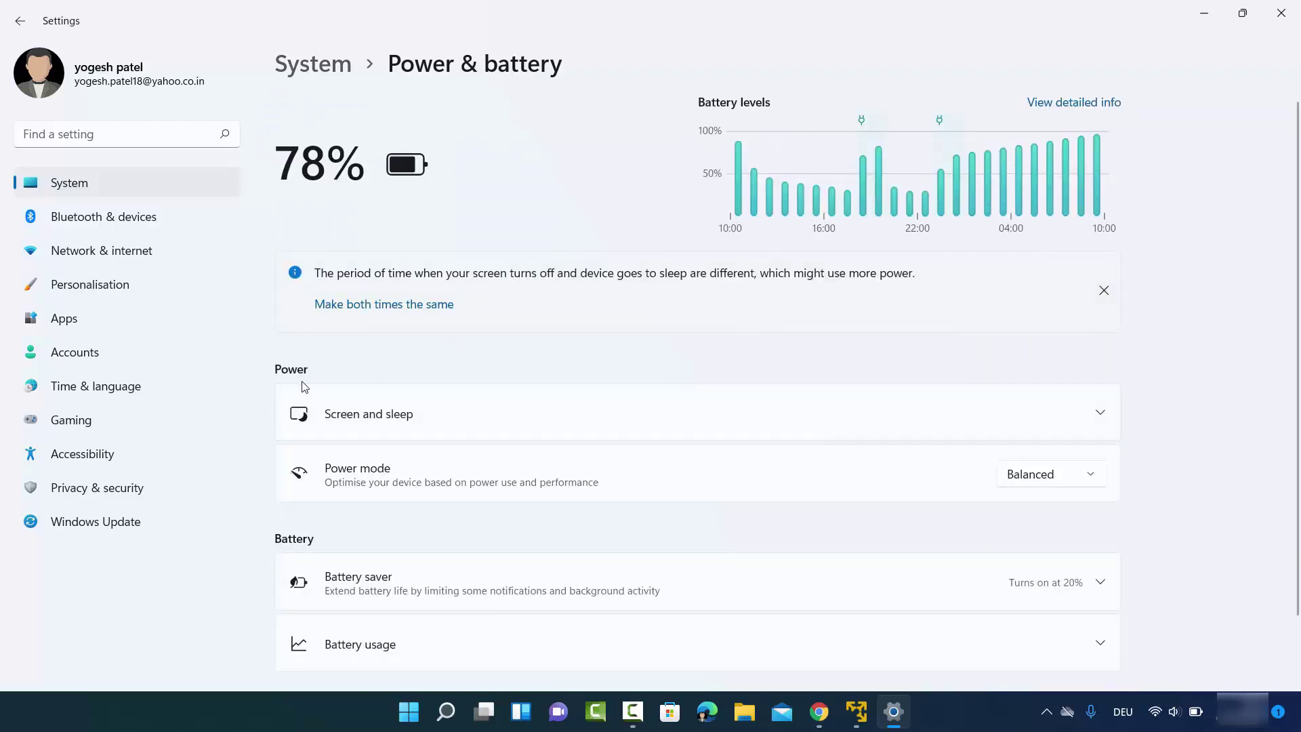
left_click(379, 415)
Step: Scroll down to show the timeouts: screen-off 5 and 10 minutes, sleep 15 and 30 minutes
scroll(671, 298, "down", 2)
scroll(671, 298, "down", 3)
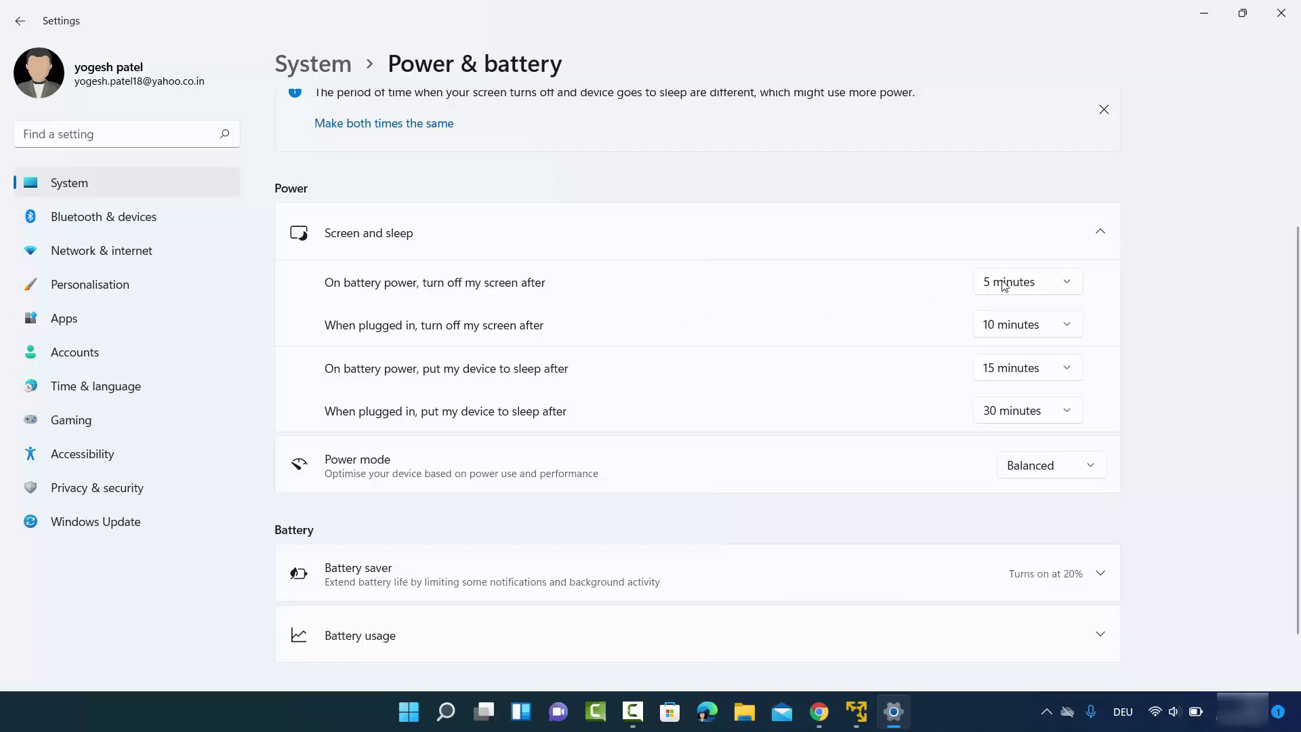
Step: Set both the battery and plugged-in screen-off timeouts to Never
left_click(1034, 283)
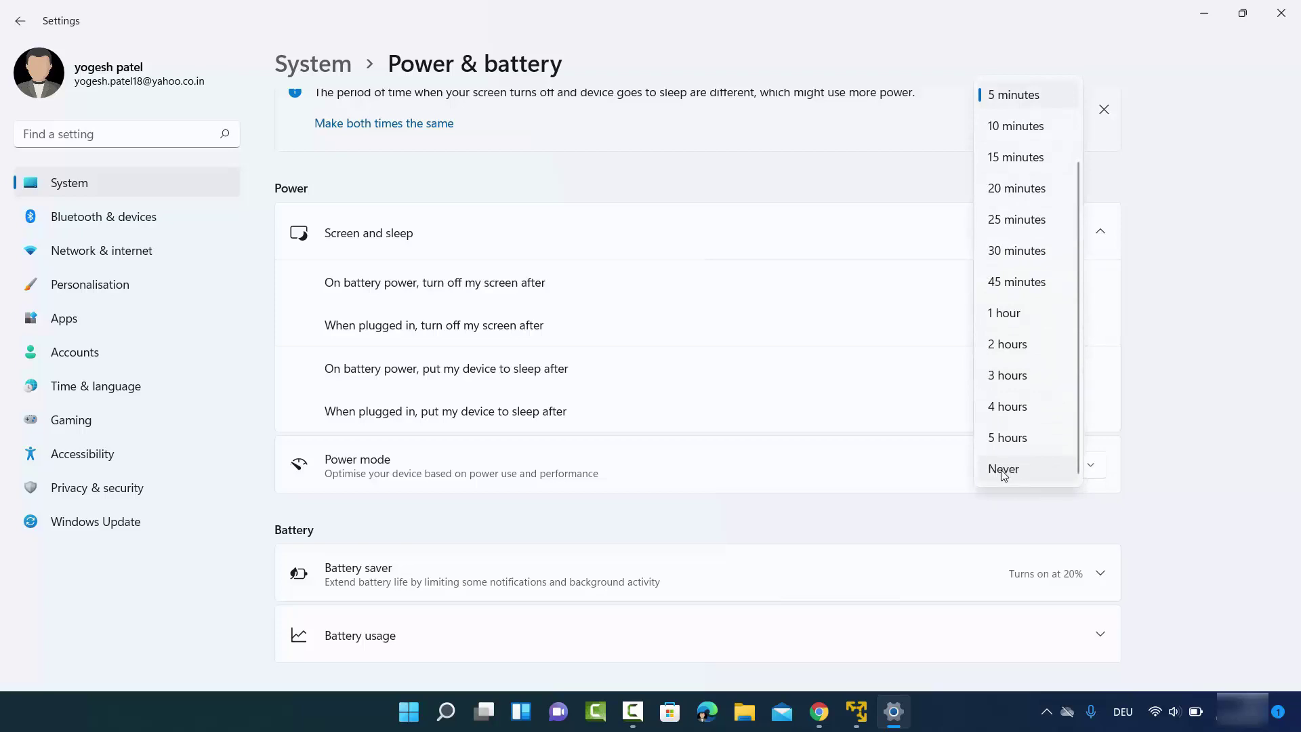
left_click(1003, 469)
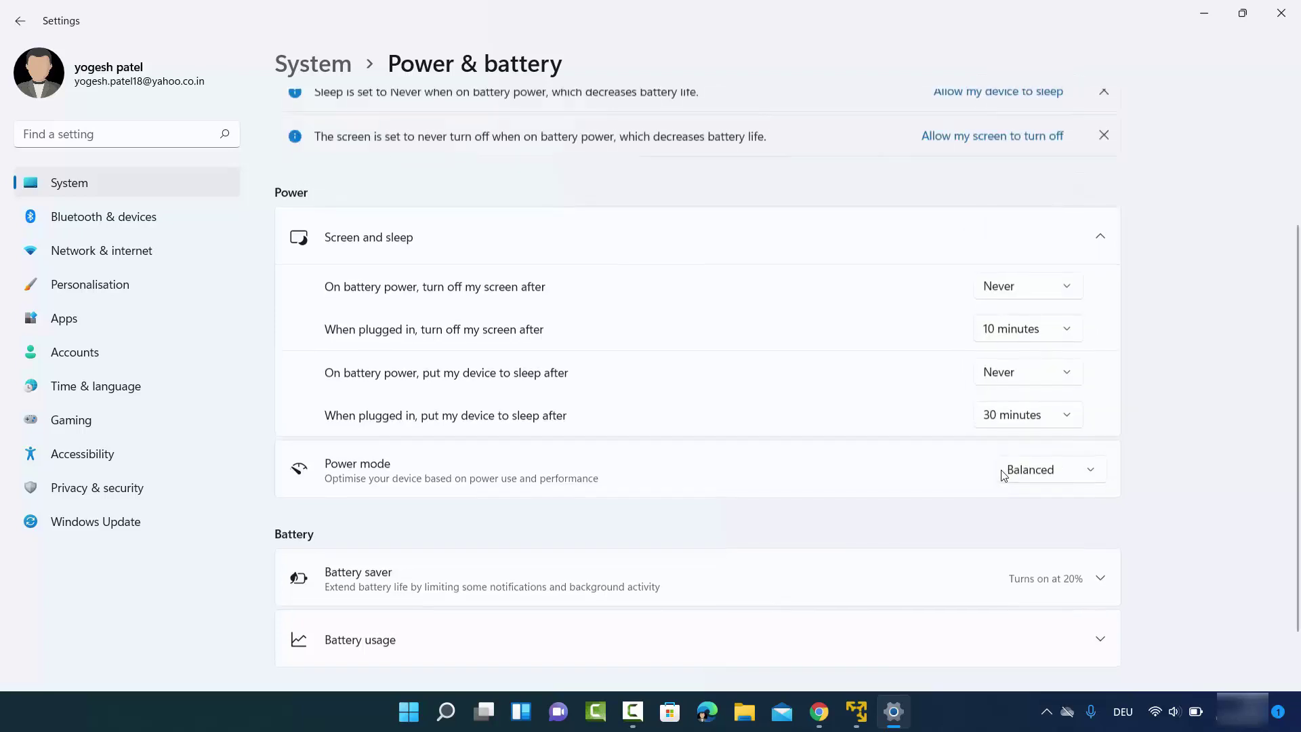
left_click(1008, 329)
scroll(1011, 366, "down", 2)
left_click(1009, 517)
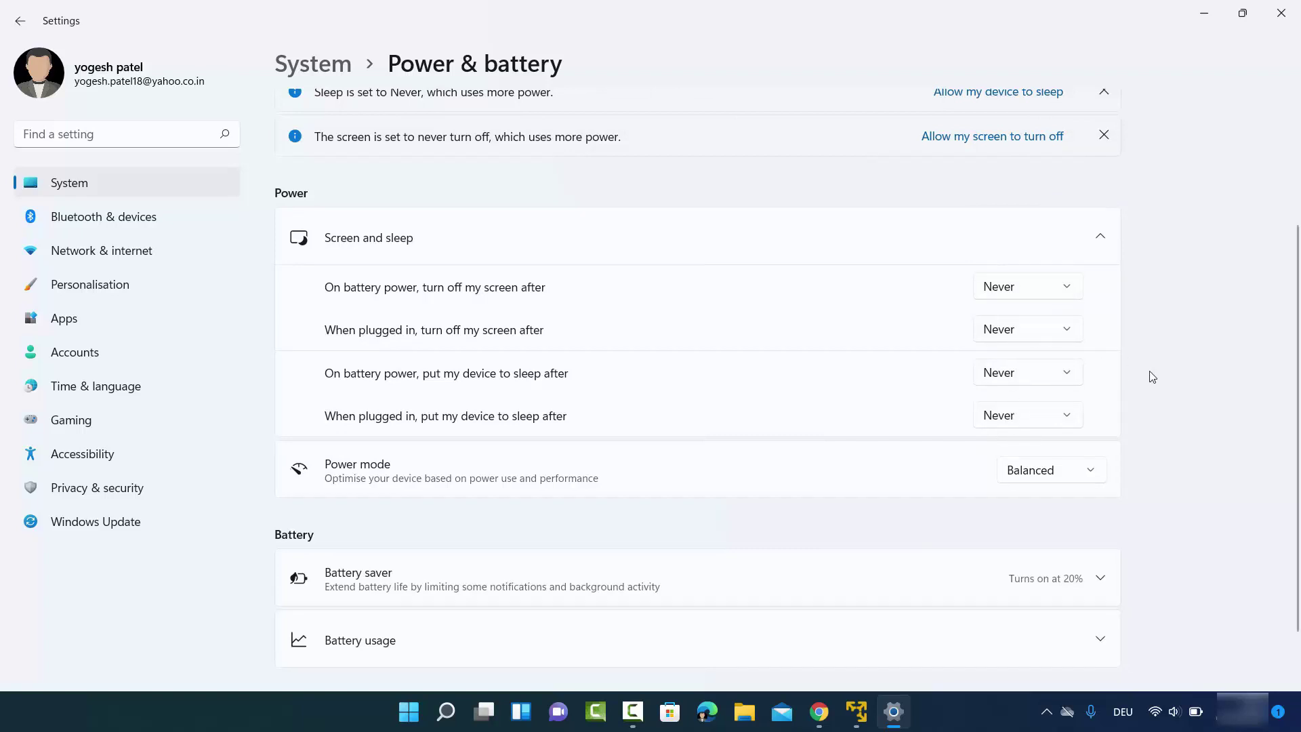
scroll(1150, 374, "up", 2)
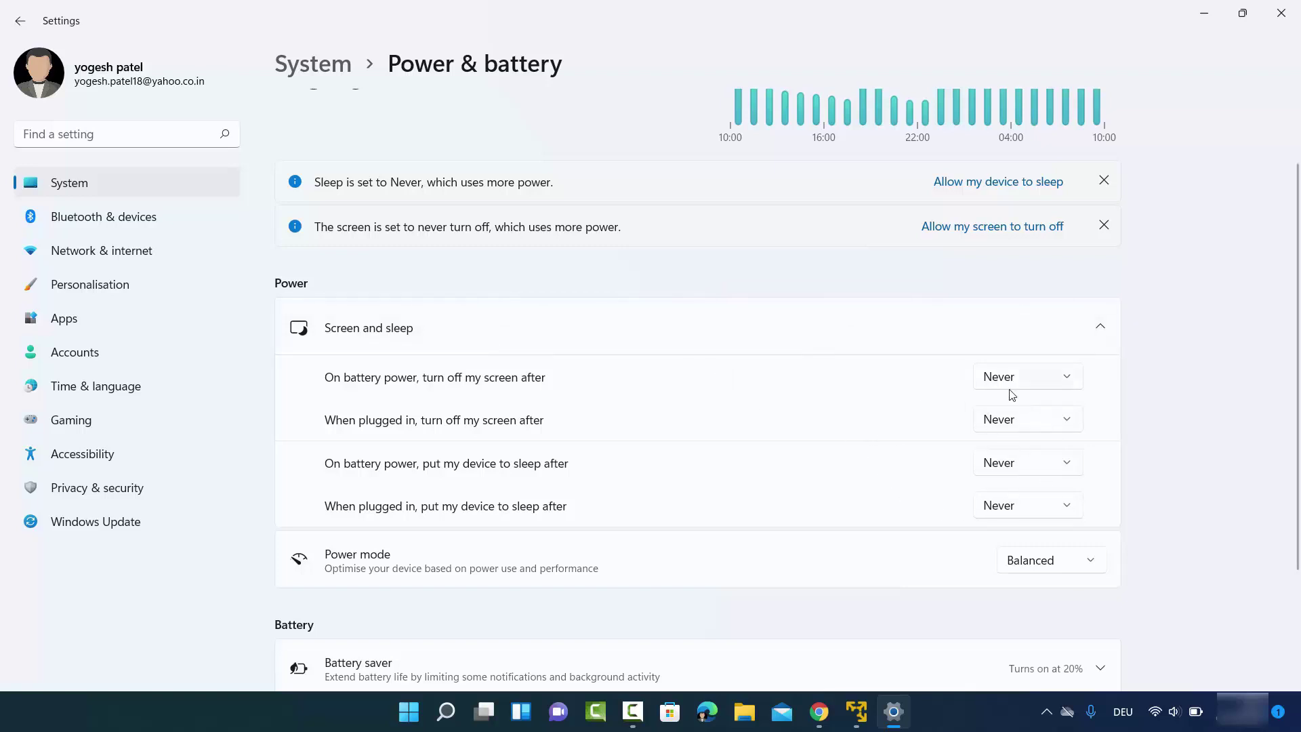
scroll(1161, 361, "up", 1)
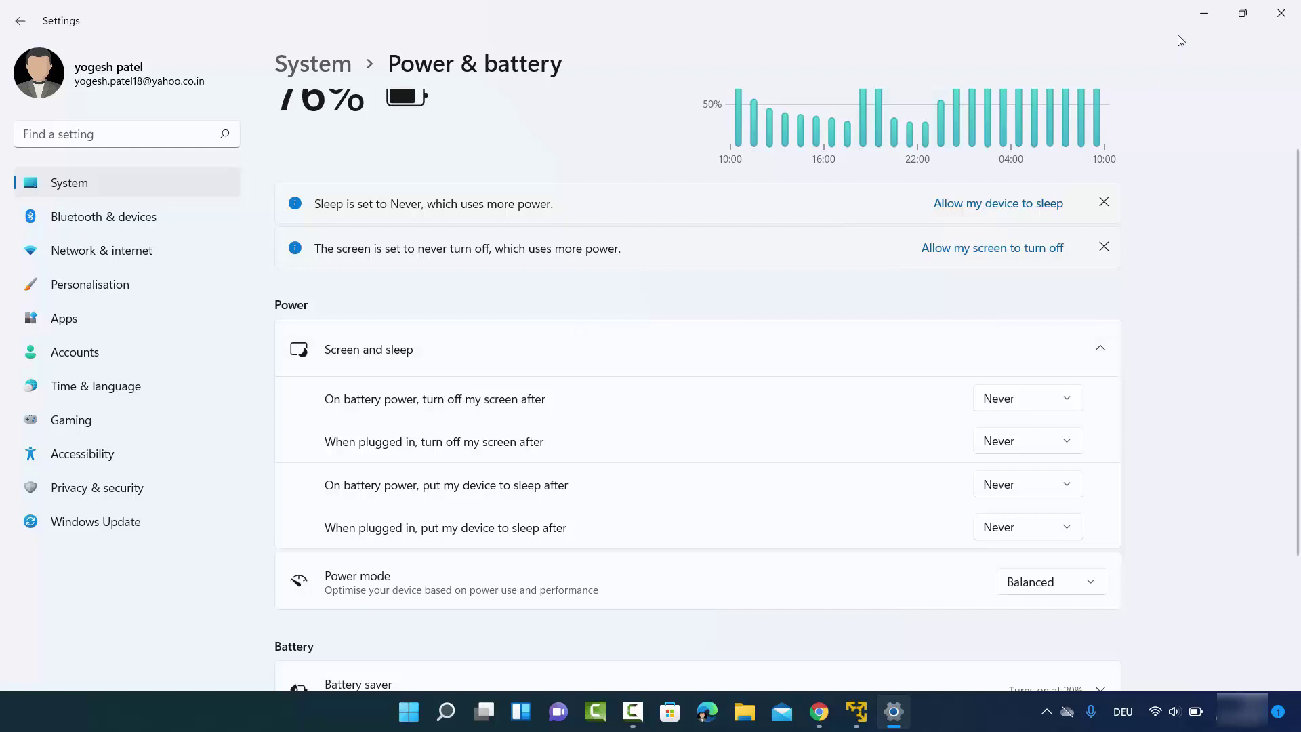
Step: Minimize Settings and launch Control Panel by searching 'con'
left_click(1201, 15)
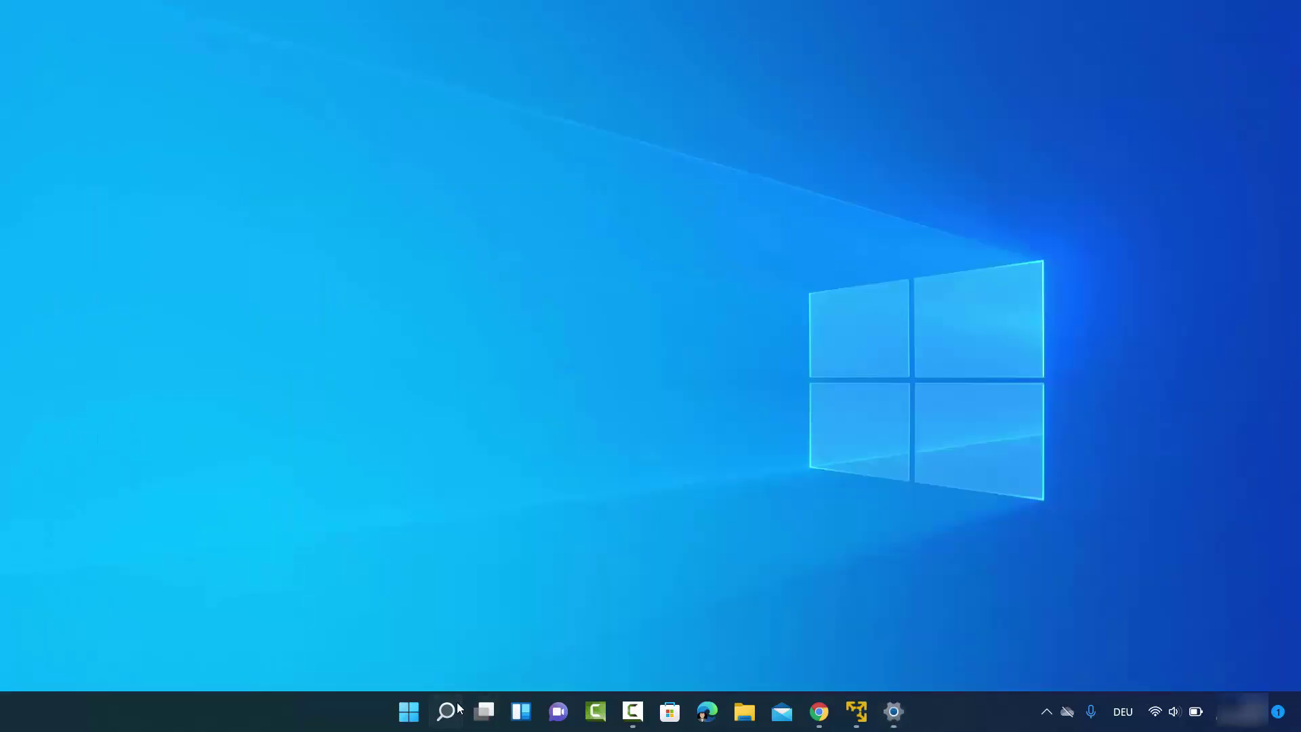
left_click(449, 711)
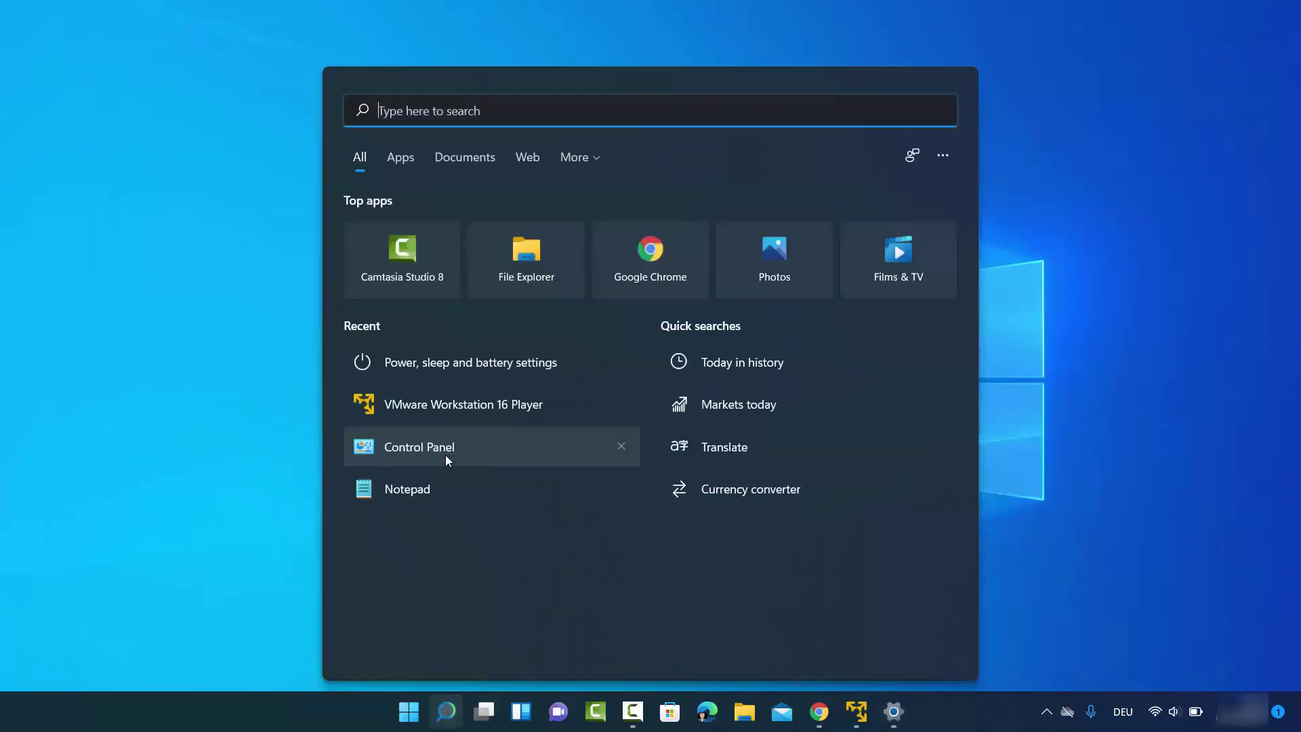
type("con")
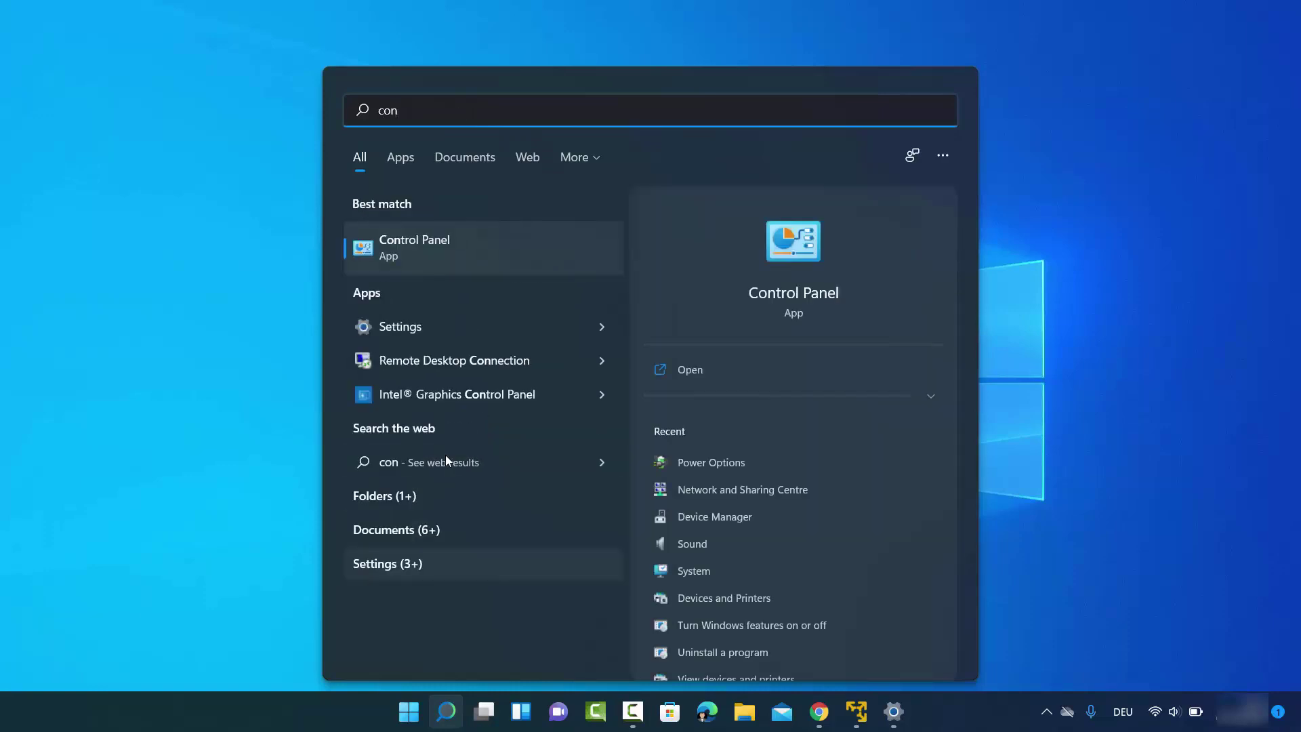
left_click(449, 259)
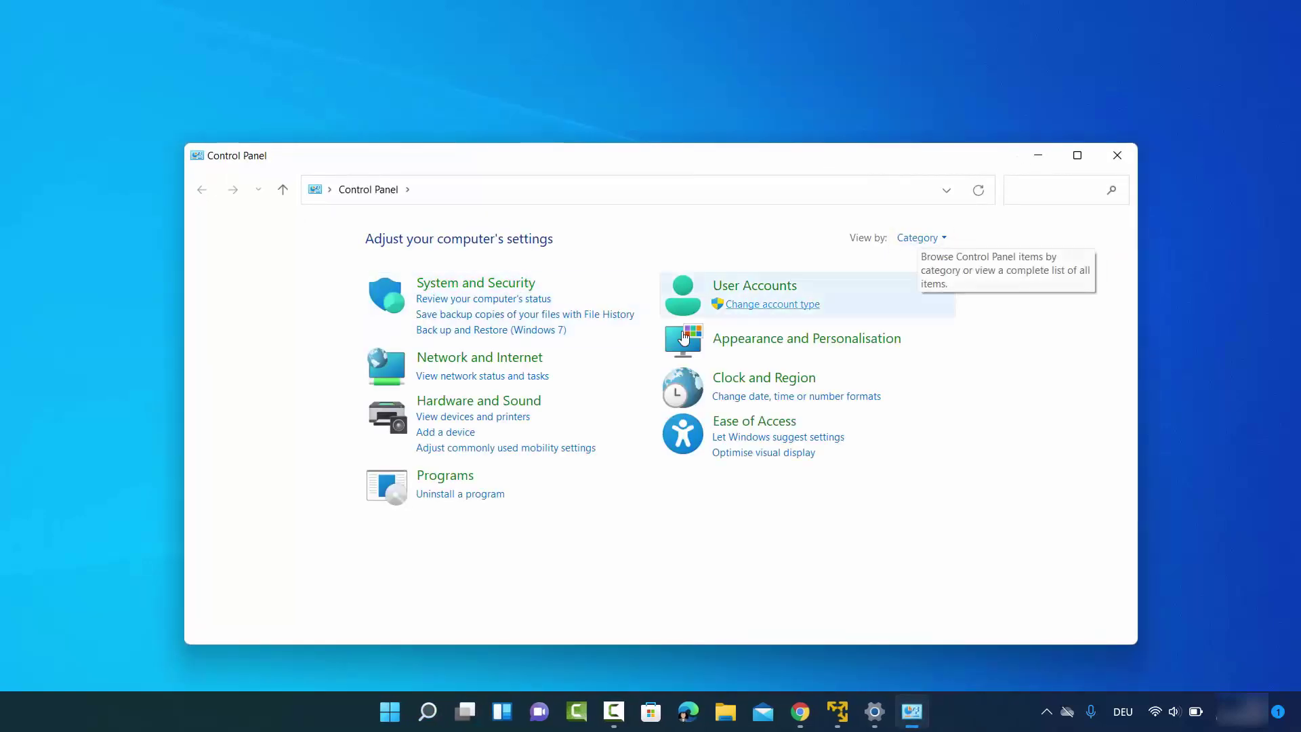
Step: Go to Hardware and Sound > Power Options and edit the HP Optimized plan's settings
left_click(452, 404)
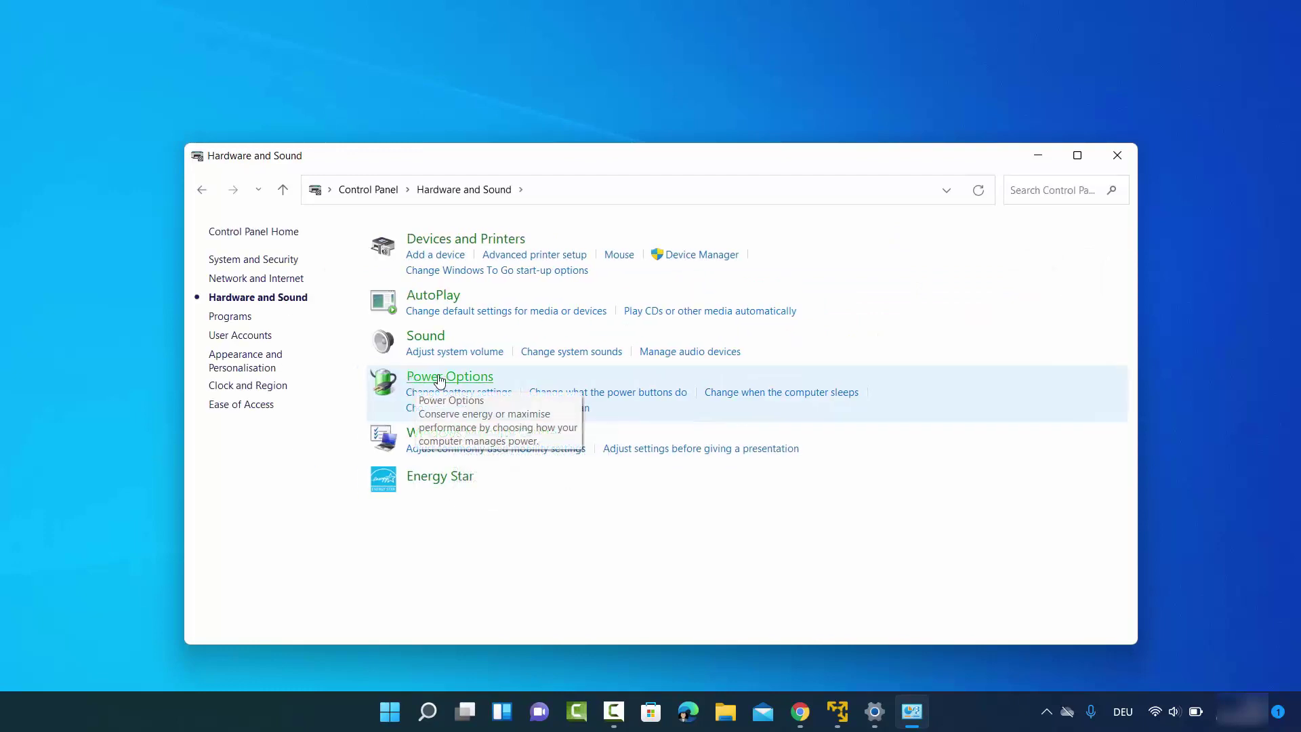
left_click(439, 377)
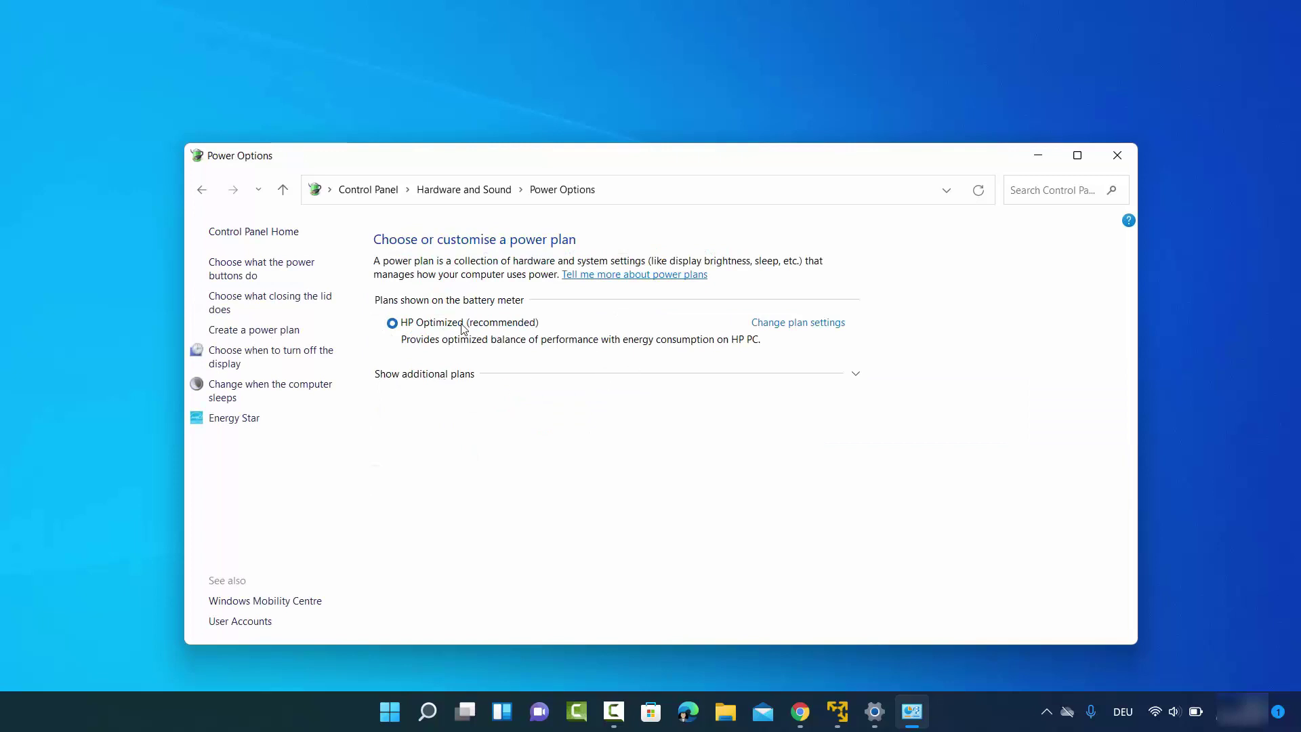
left_click(782, 328)
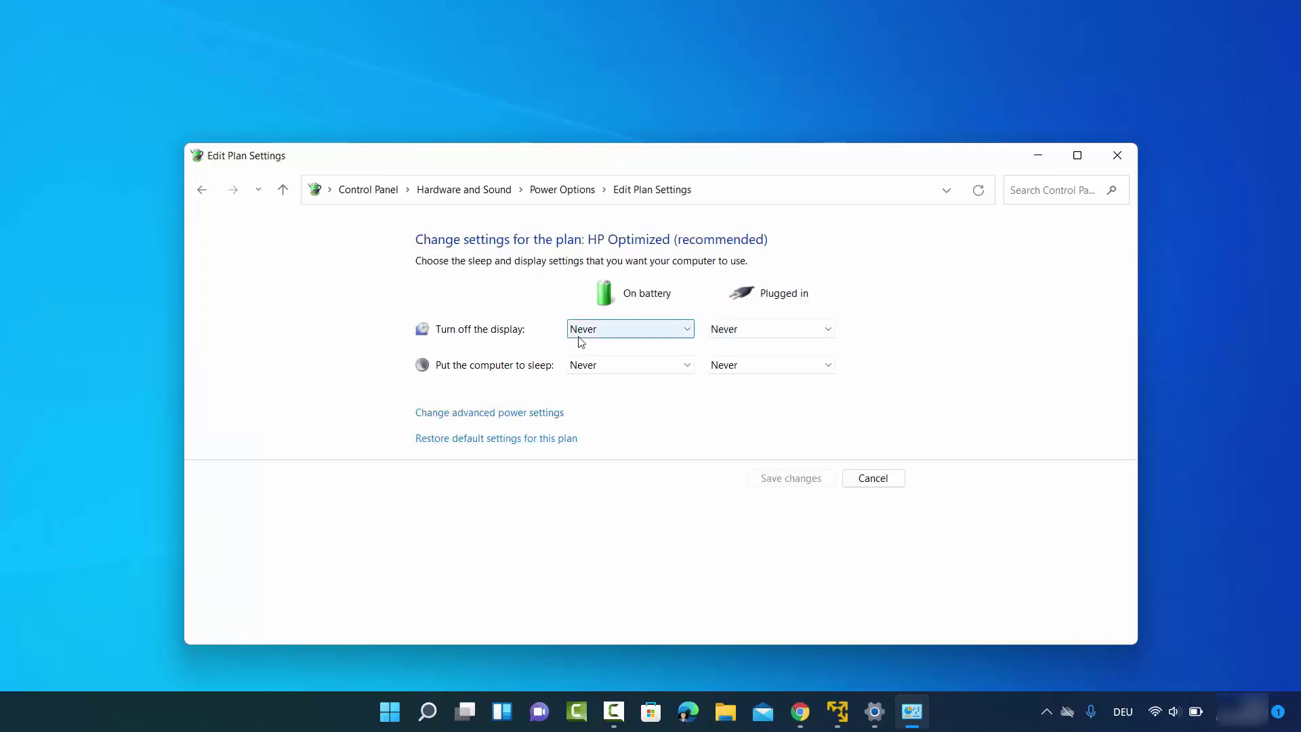
left_click(874, 712)
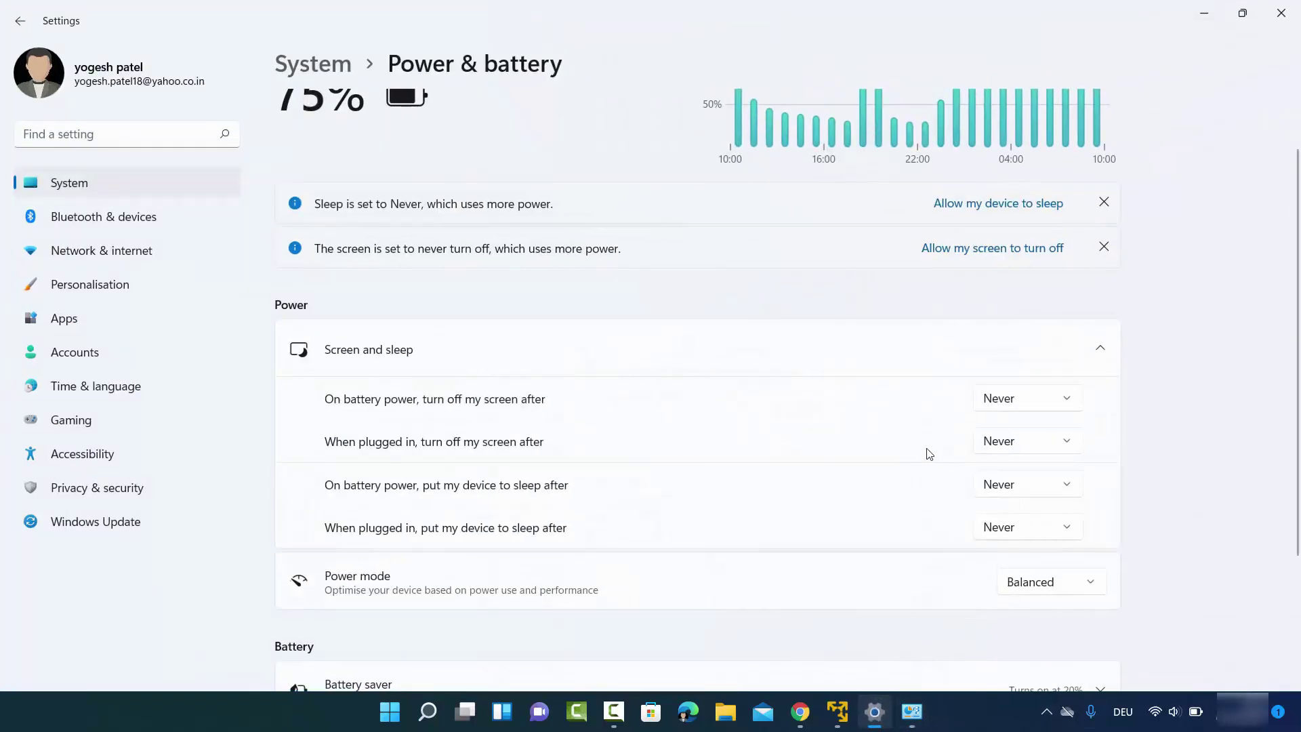
Step: Minimize Settings to reveal the HP Optimized plan page with Never display-off and sleep timeouts
left_click(1204, 13)
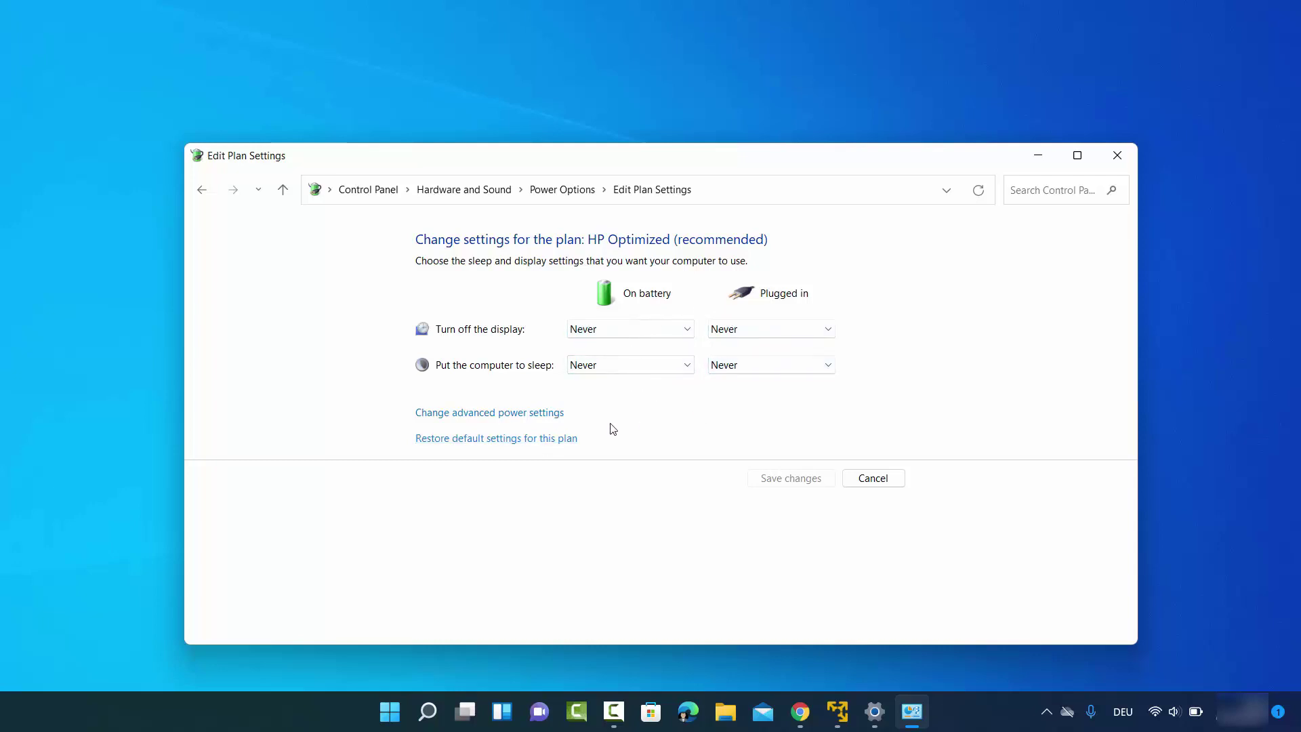
left_click(481, 415)
left_click_drag(281, 107, 733, 217)
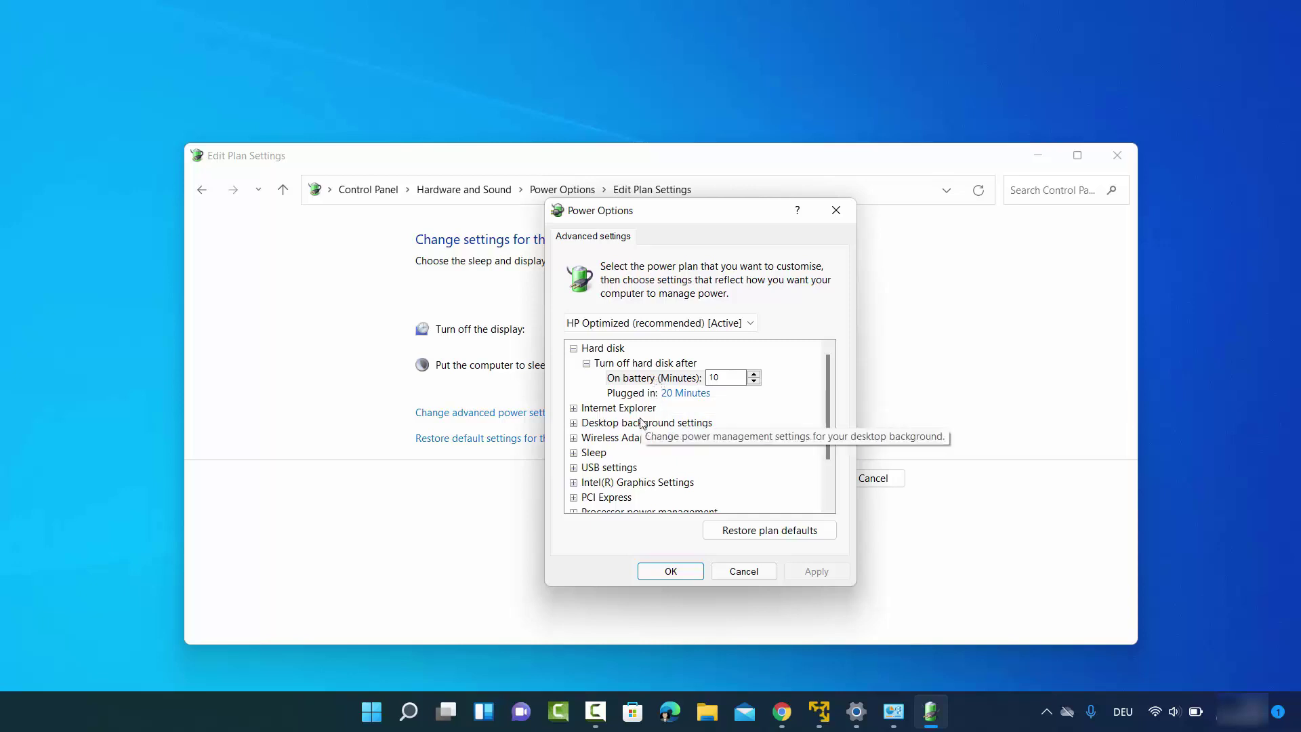
scroll(623, 424, "down", 1)
left_click(573, 408)
left_click(586, 422)
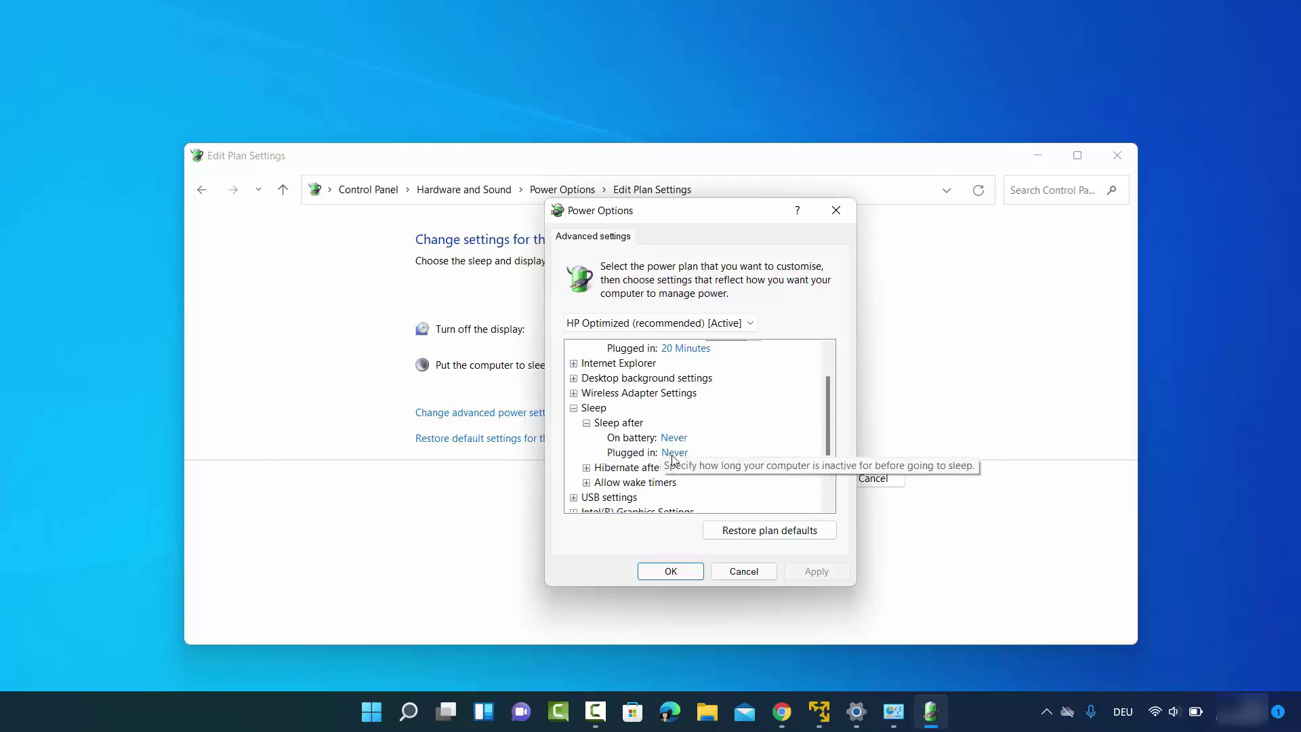
scroll(597, 434, "down", 1)
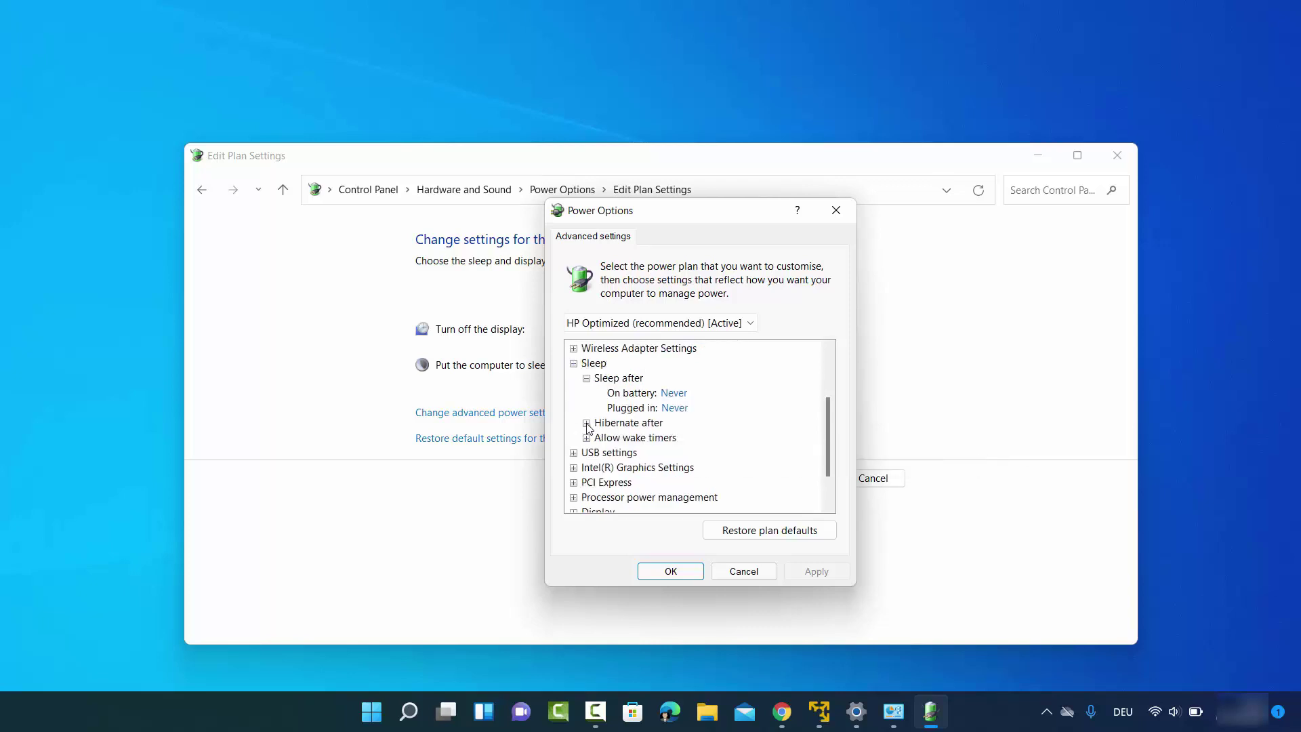
left_click(587, 424)
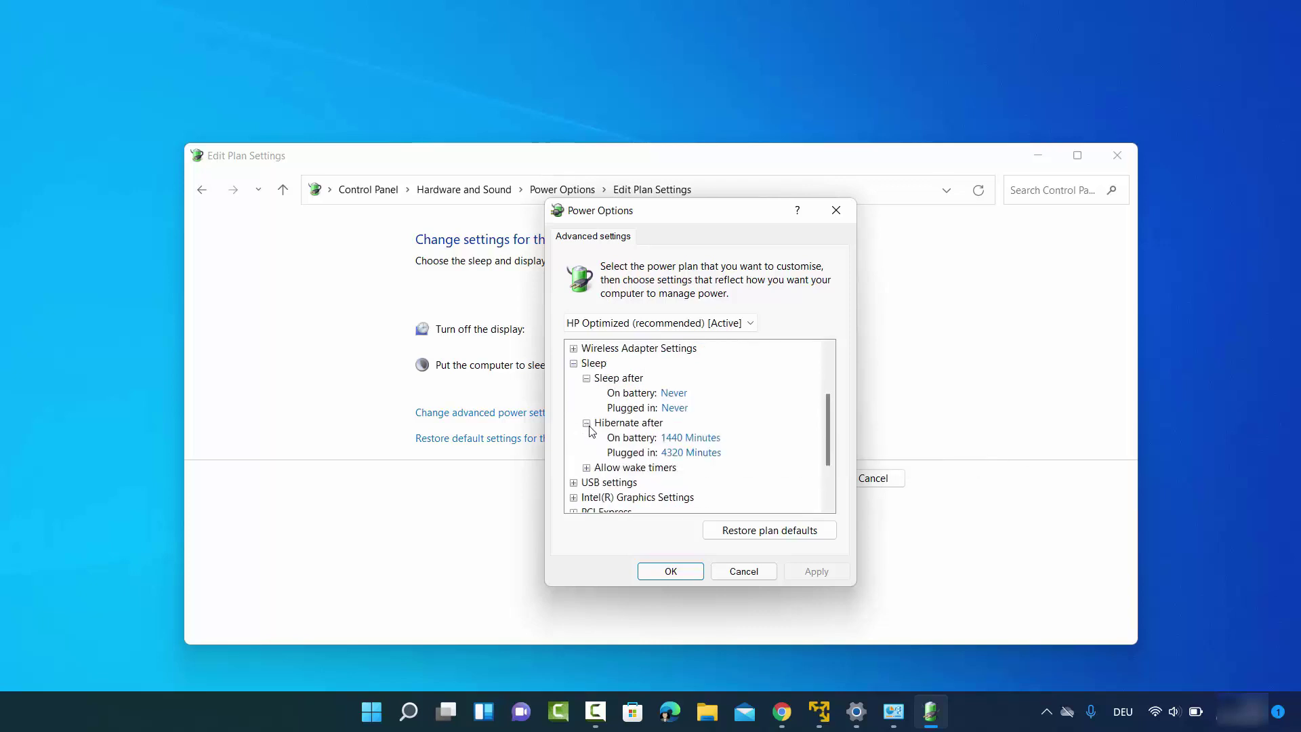
left_click(691, 438)
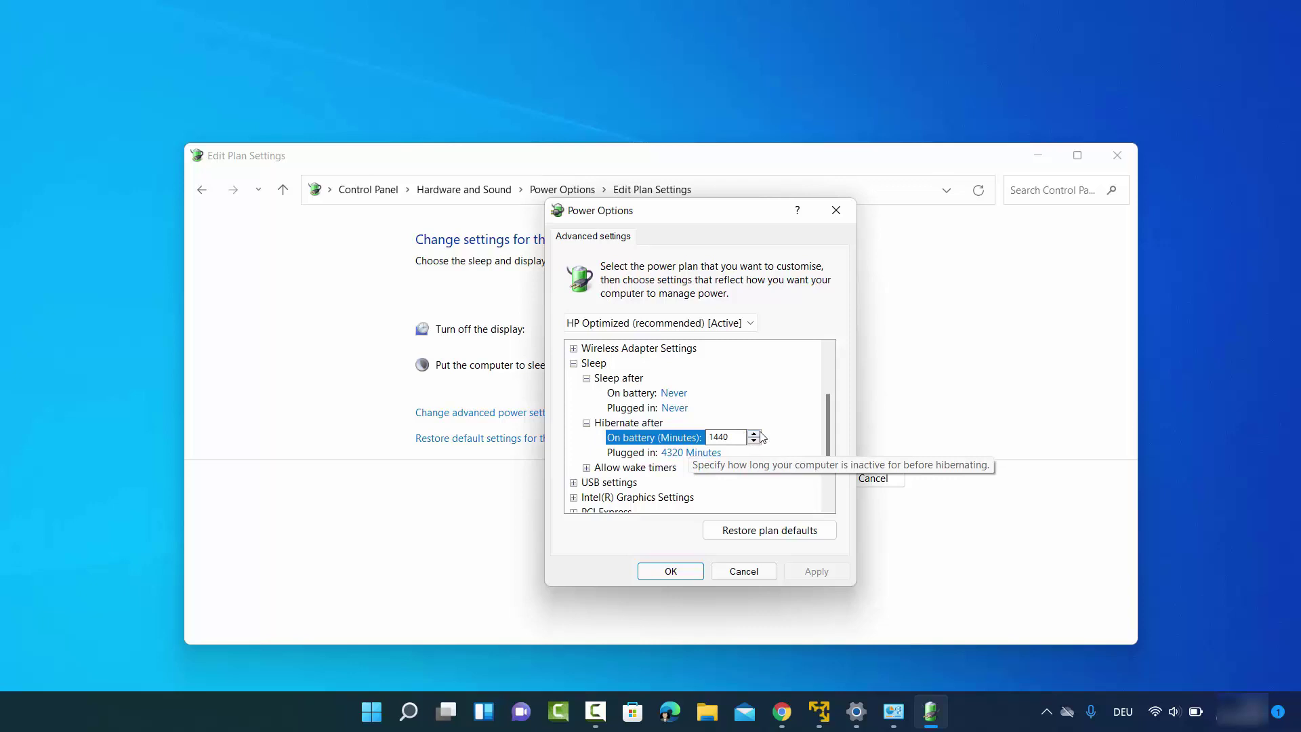
left_click(587, 468)
scroll(688, 452, "down", 1)
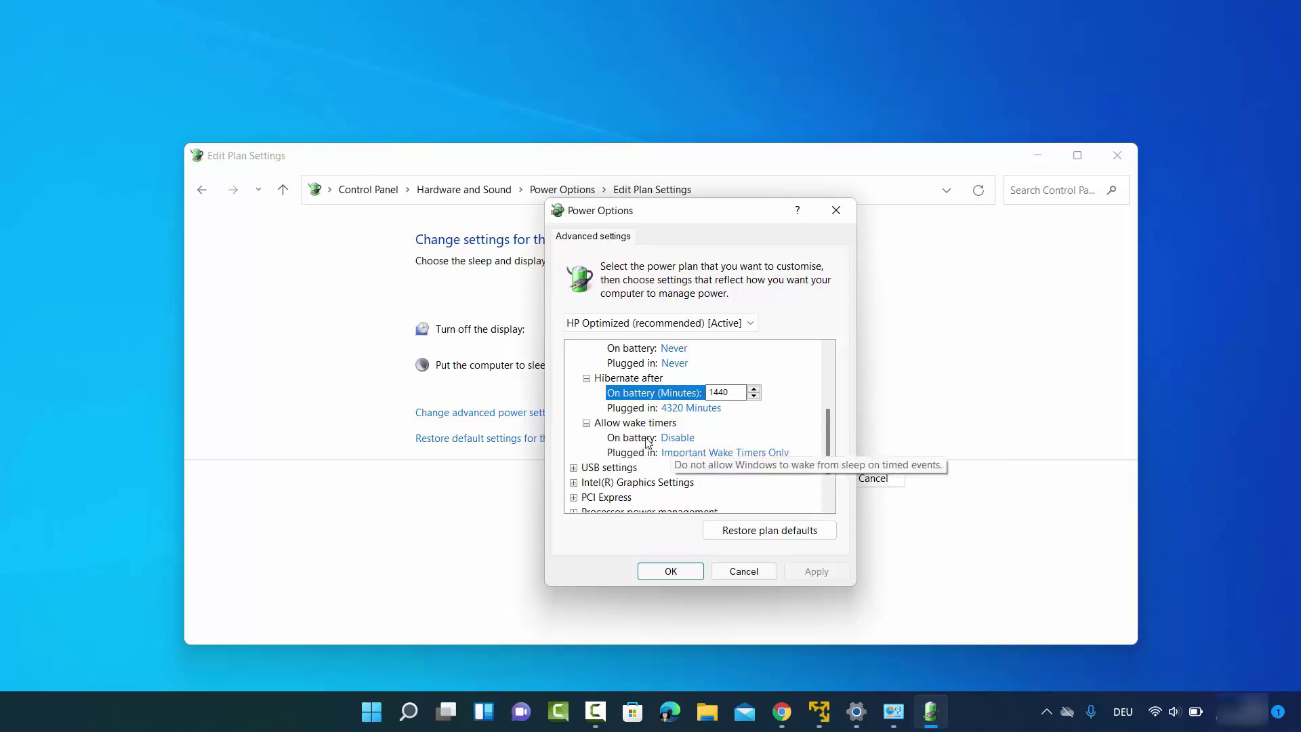
scroll(647, 442, "down", 1)
scroll(647, 441, "down", 1)
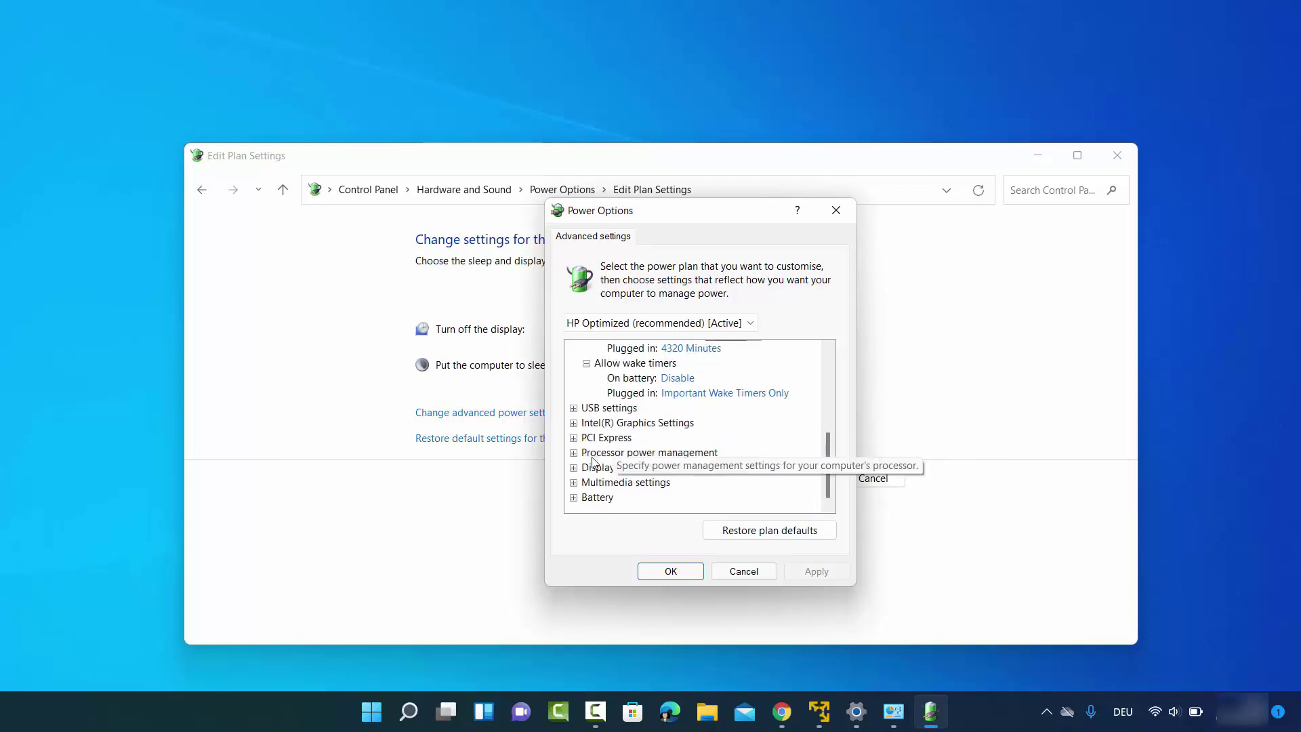
left_click(574, 468)
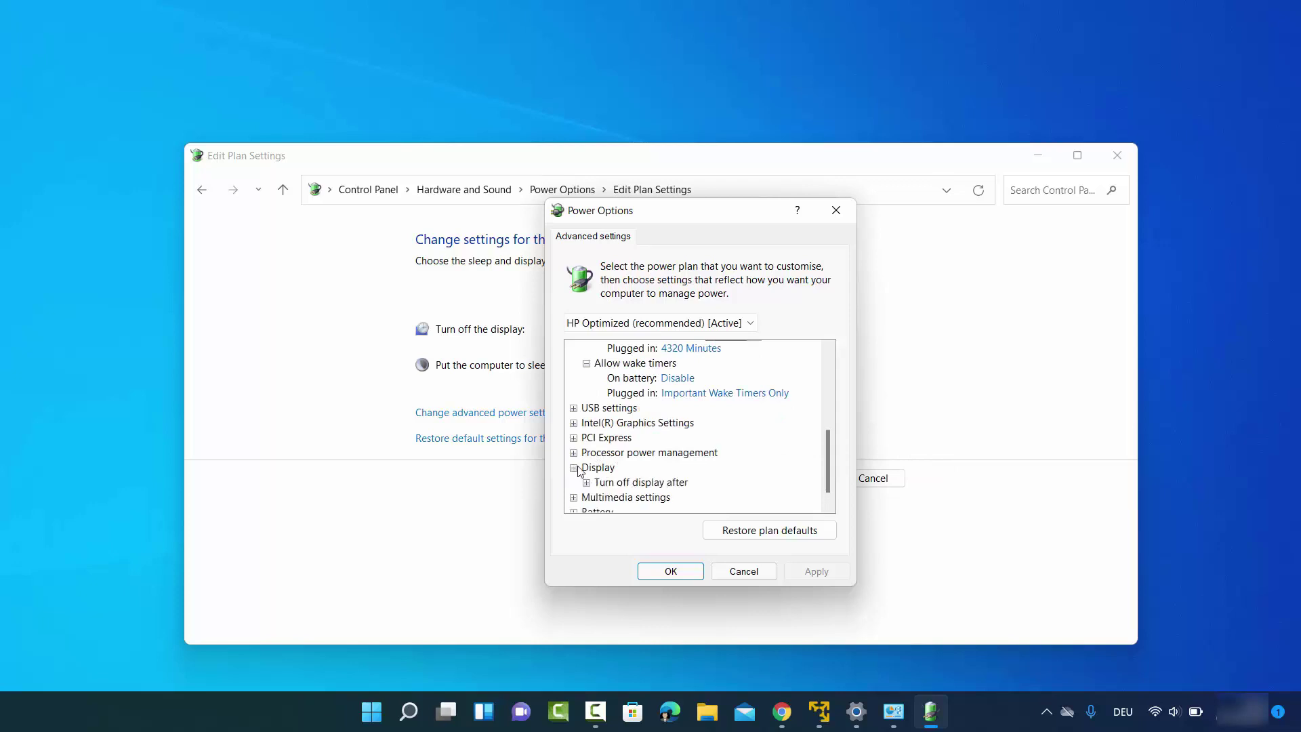
scroll(701, 434, "down", 1)
left_click(587, 467)
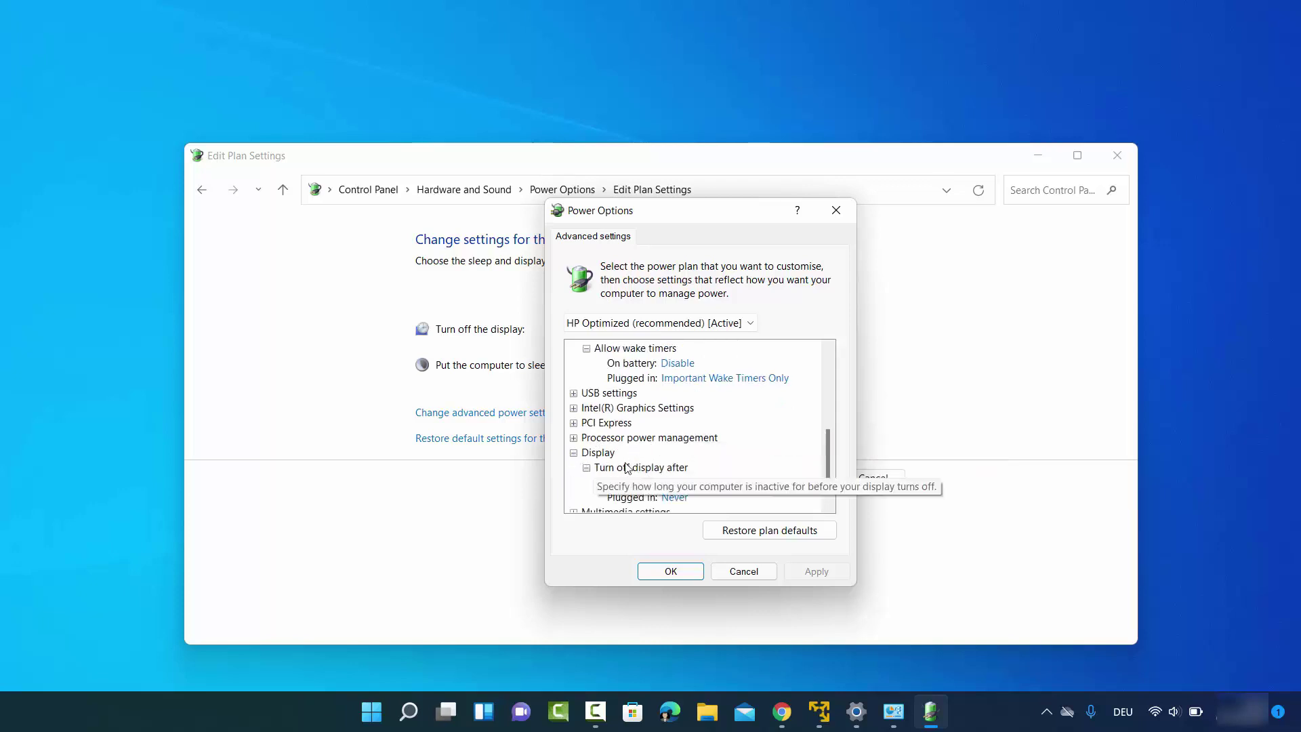
scroll(711, 432, "down", 1)
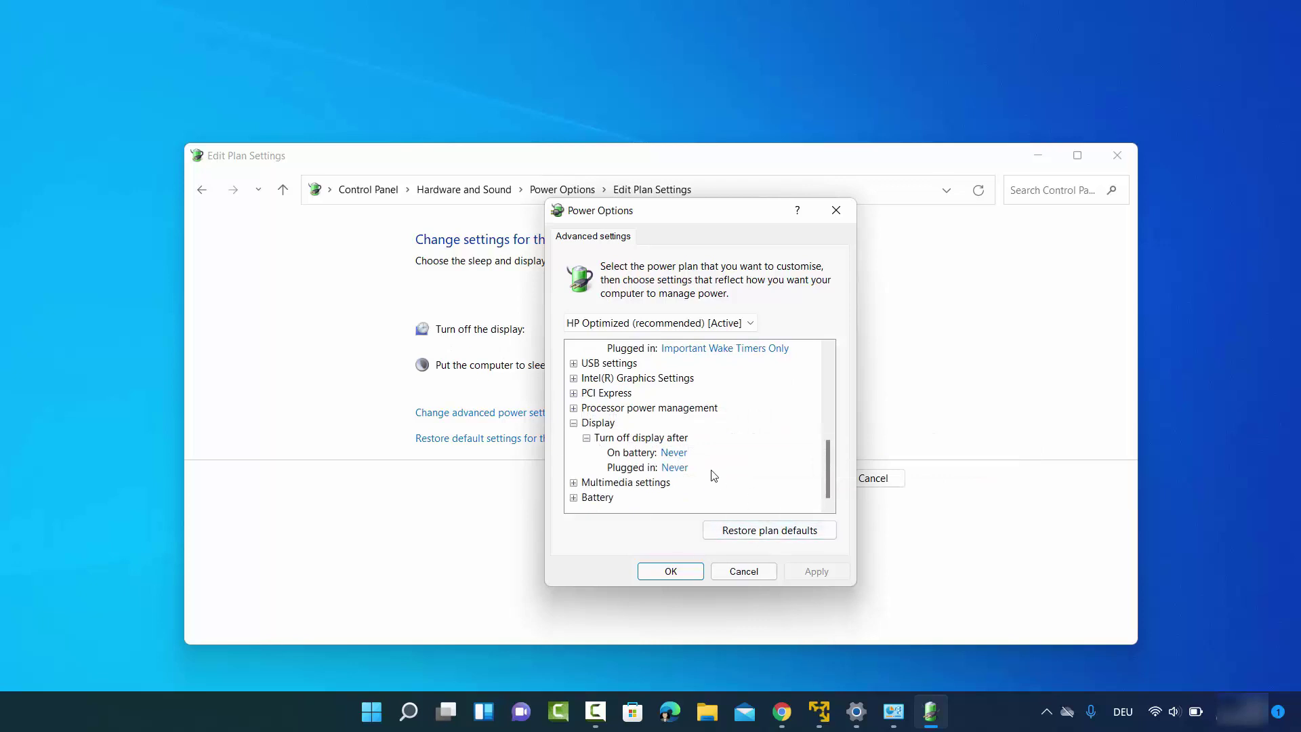
key("Return")
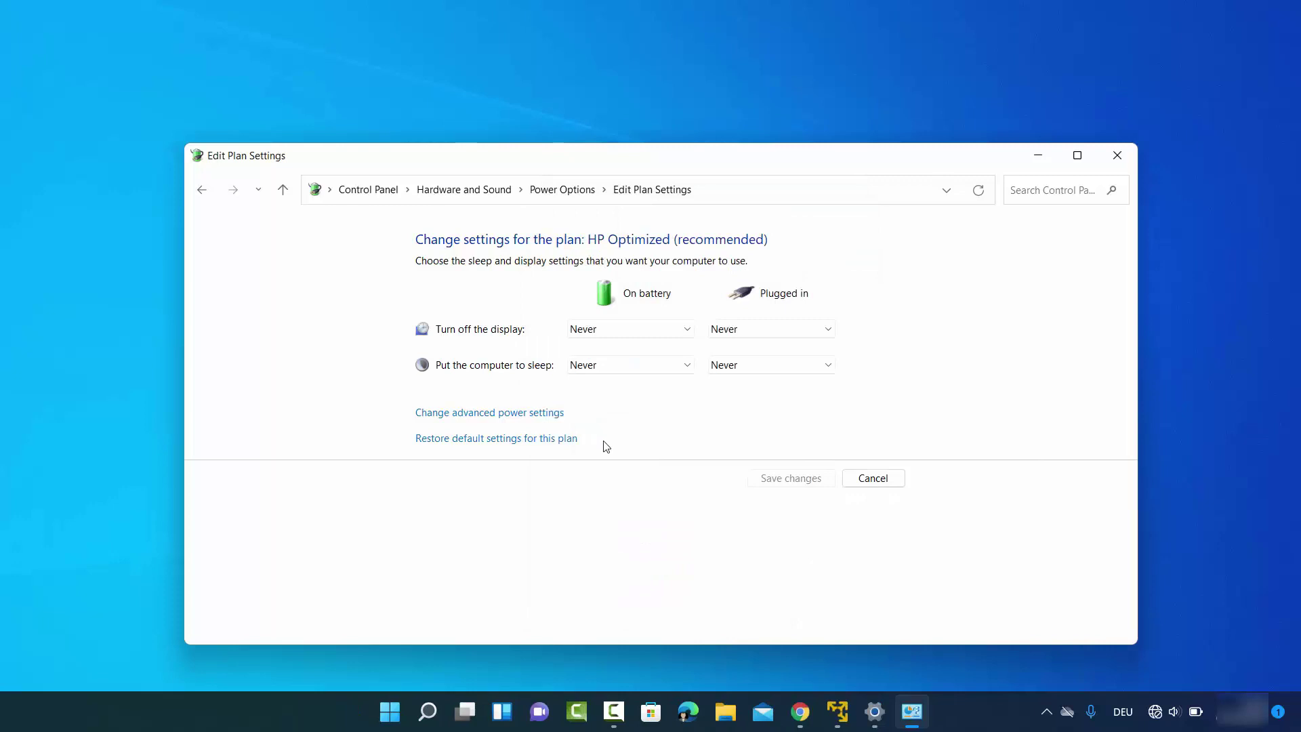
Step: Restore the HP Optimized plan's default settings and confirm with Yes
left_click(508, 442)
left_click(691, 384)
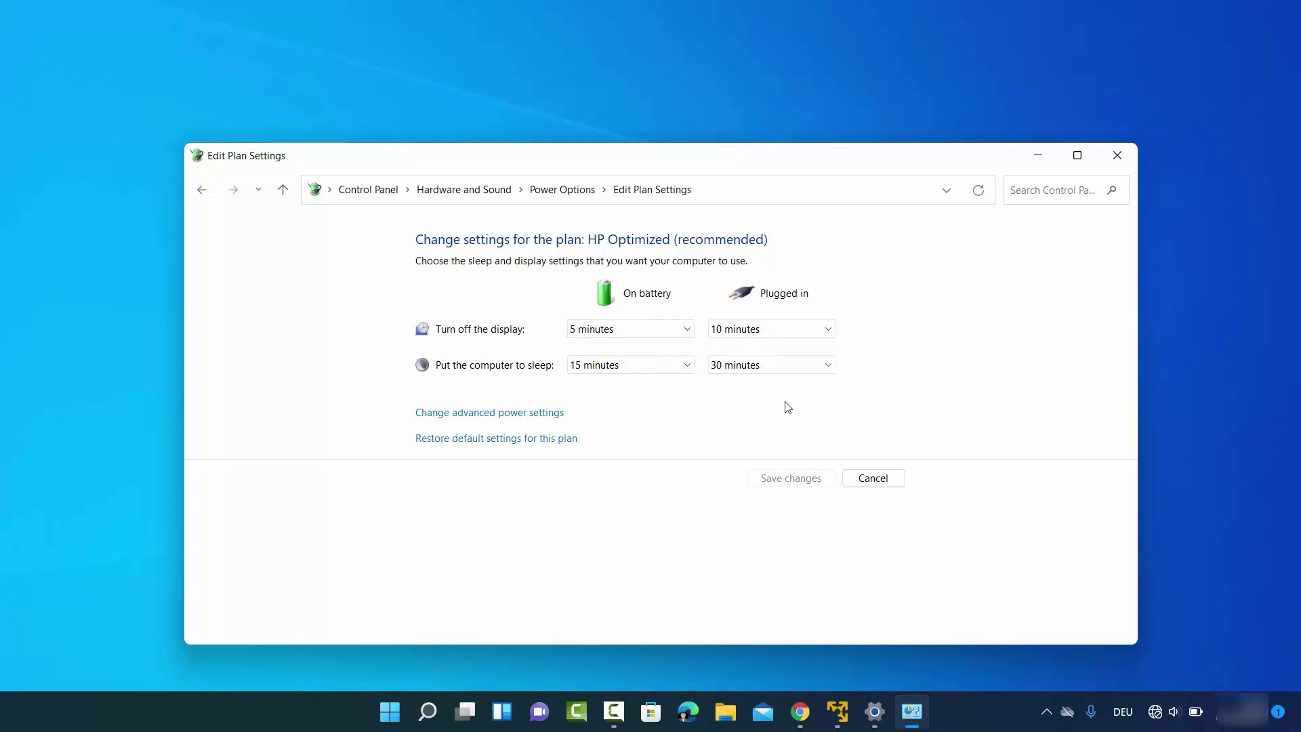
left_click(875, 712)
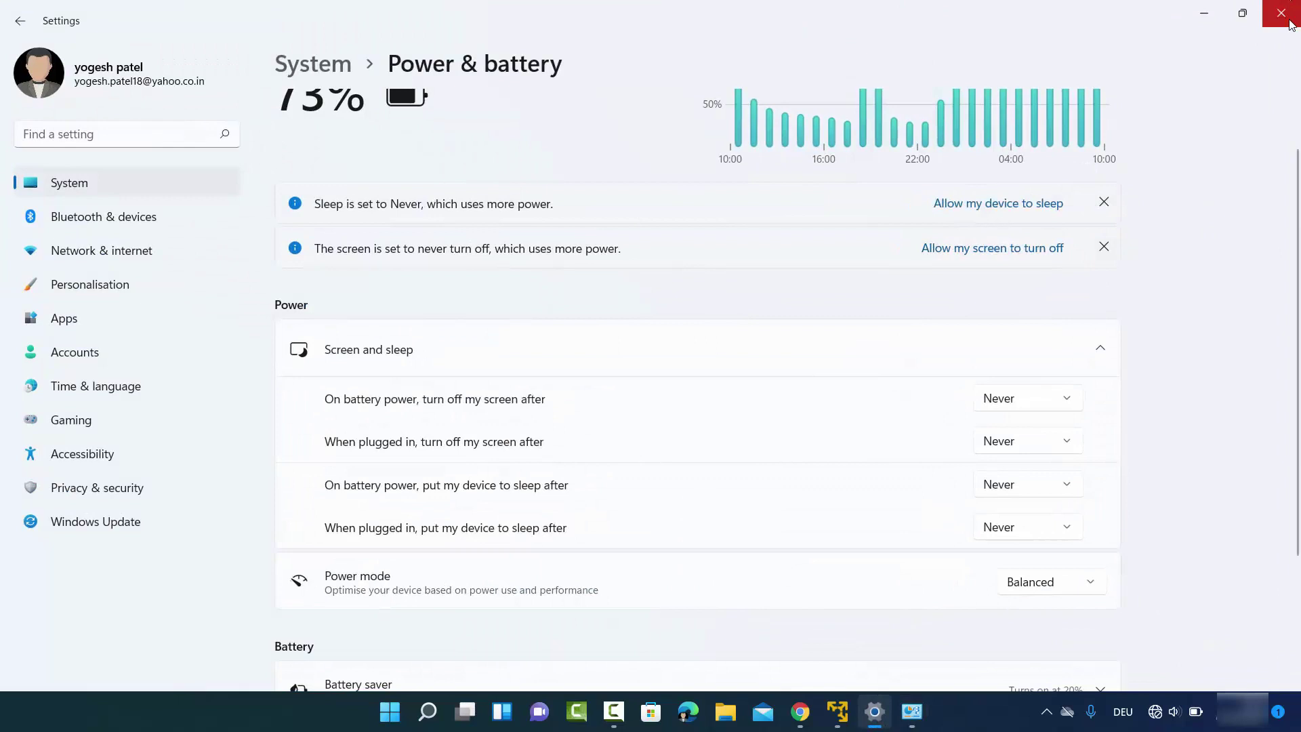
left_click(58, 182)
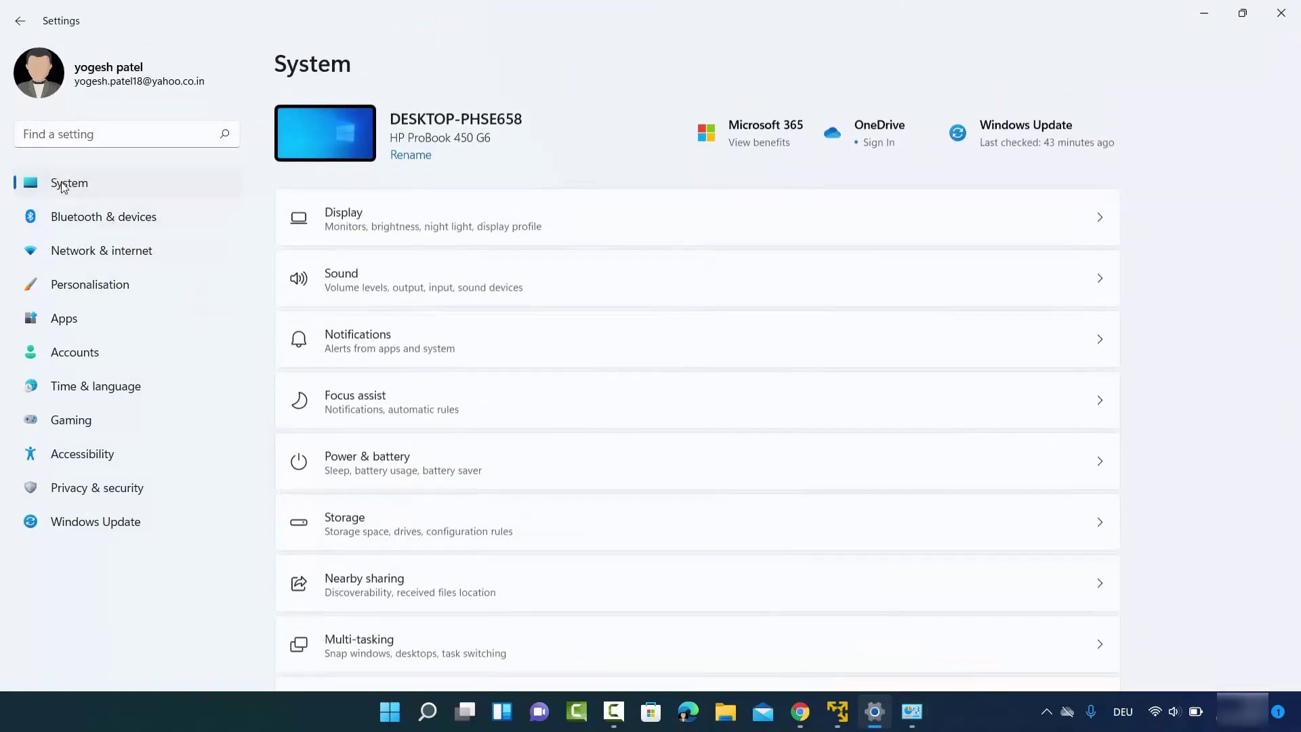
left_click(384, 471)
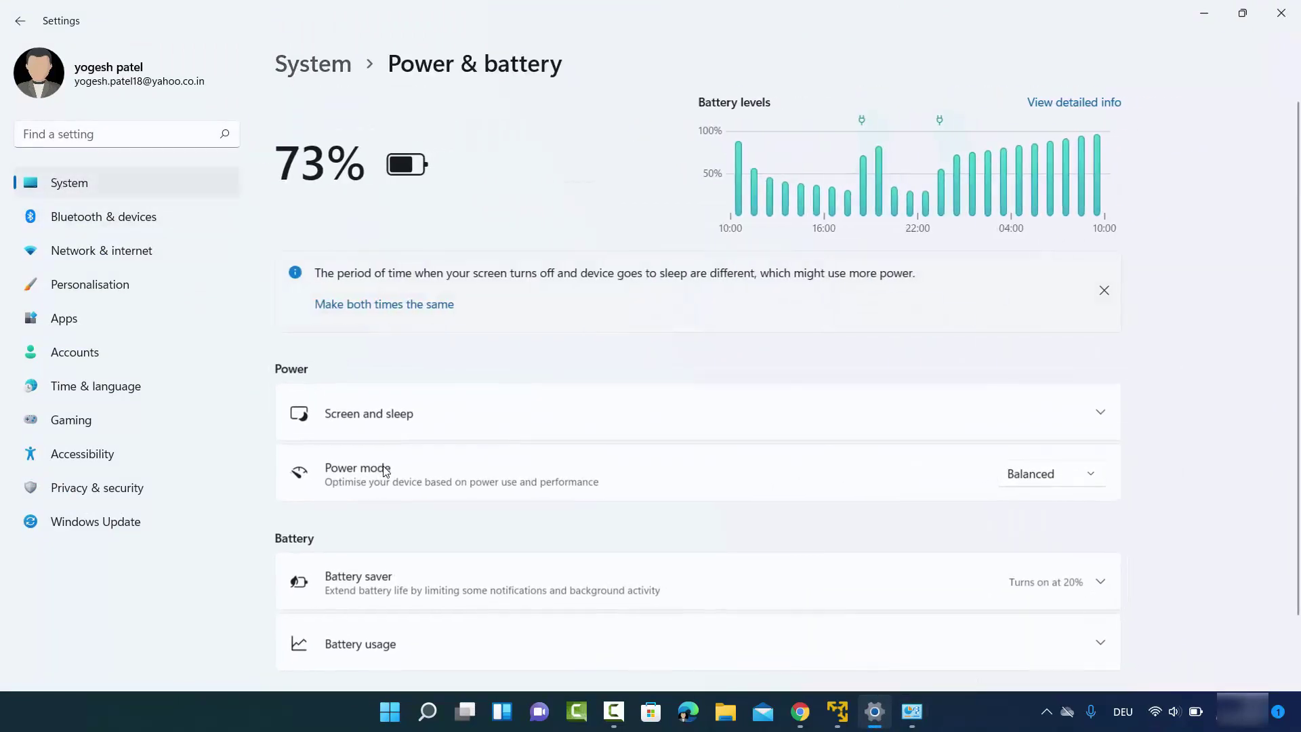
left_click(663, 420)
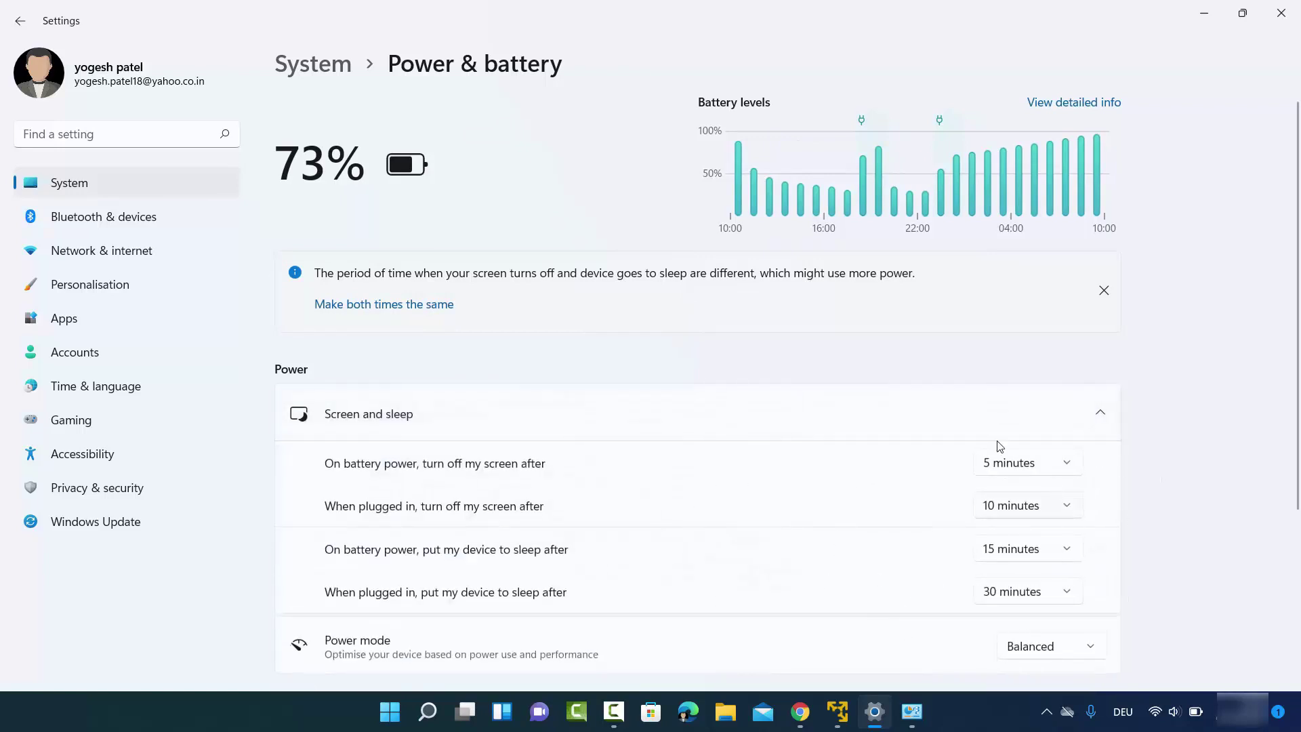
left_click(1195, 16)
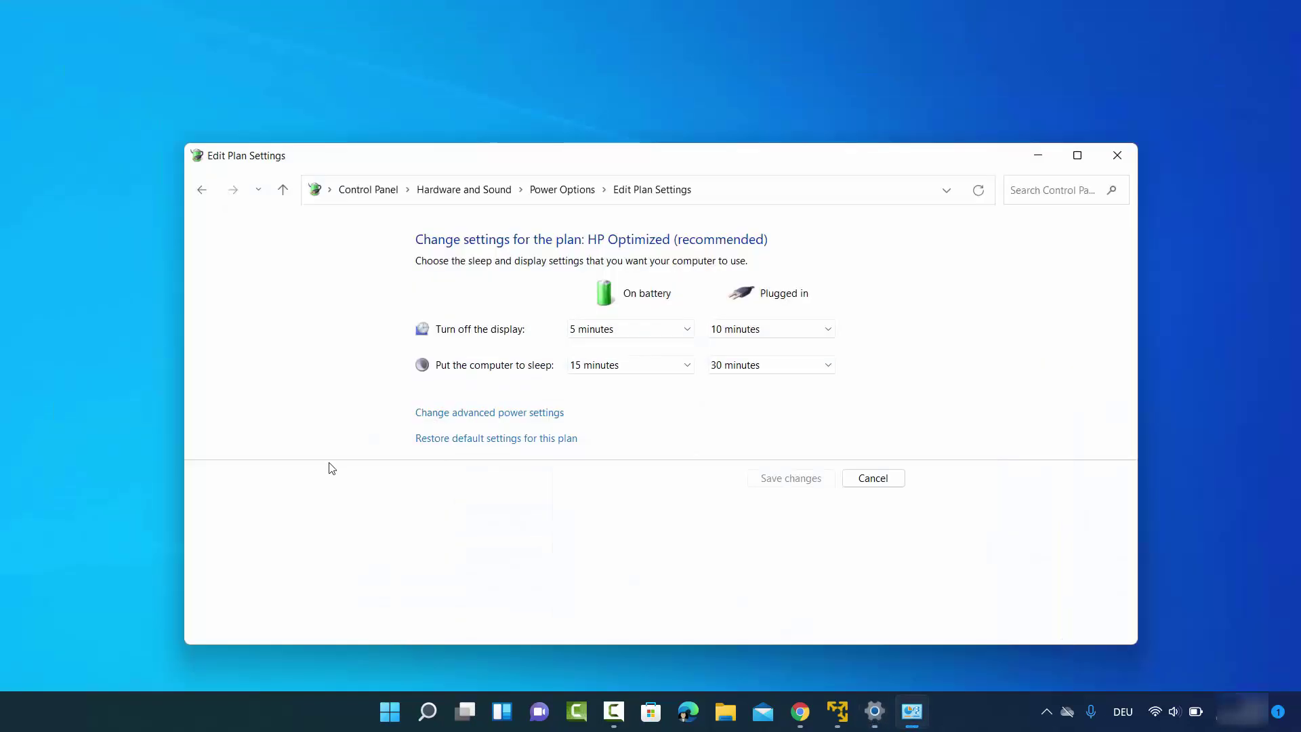